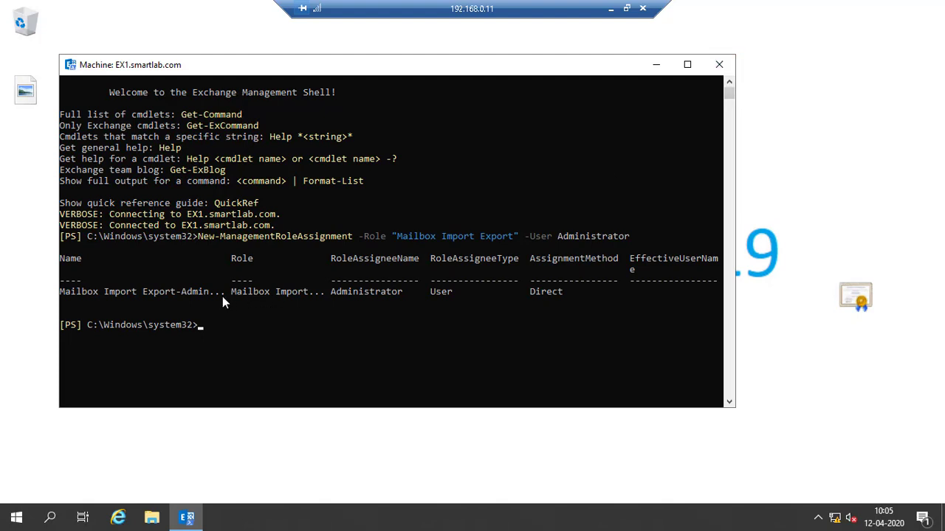
- Close the old console and launch a fresh Exchange Management Shell from the Microsoft Exchange Server 2019 group
click(719, 65)
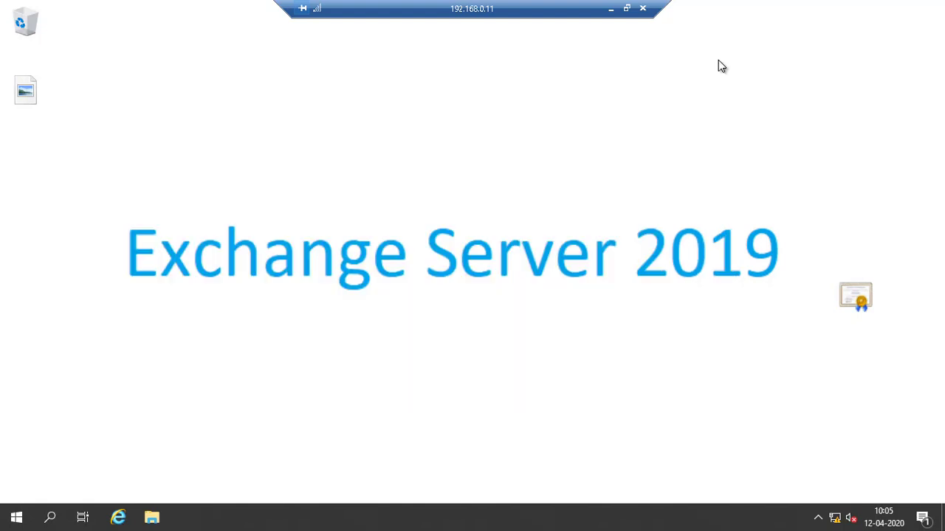
click(16, 517)
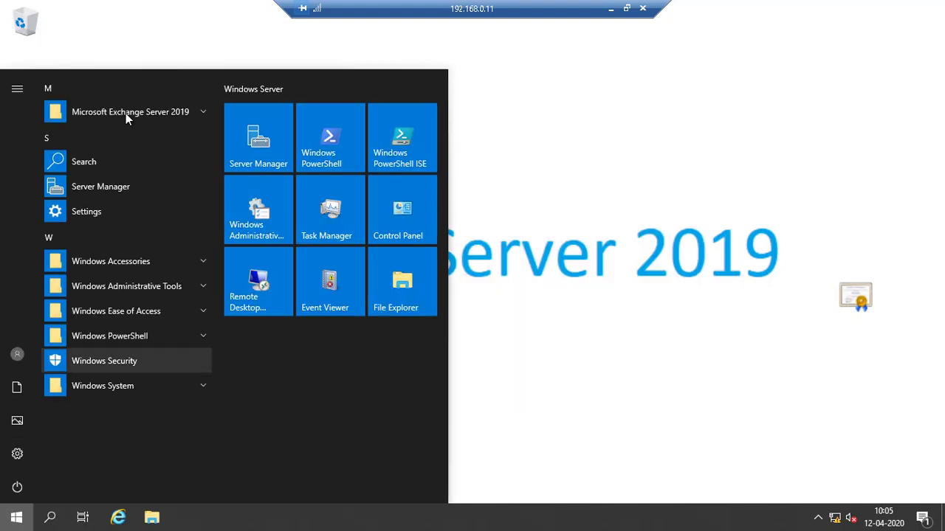
click(125, 113)
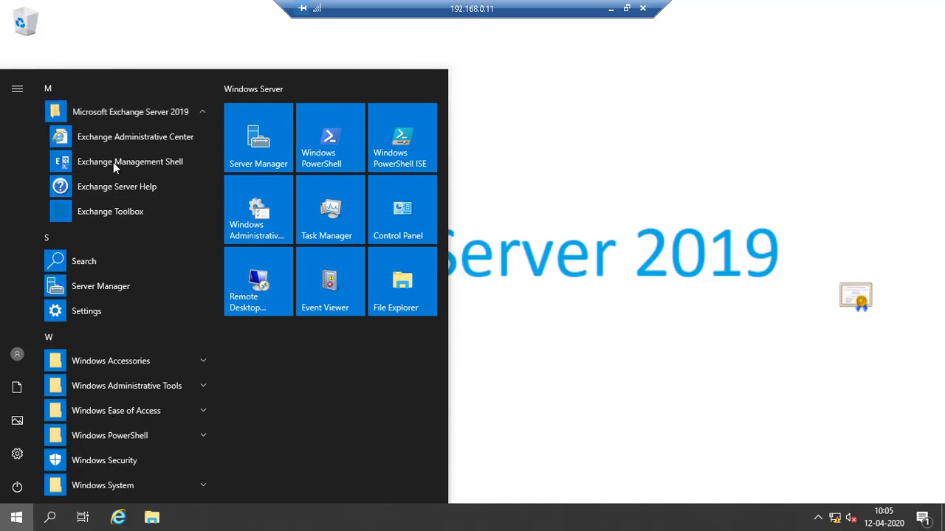
click(113, 162)
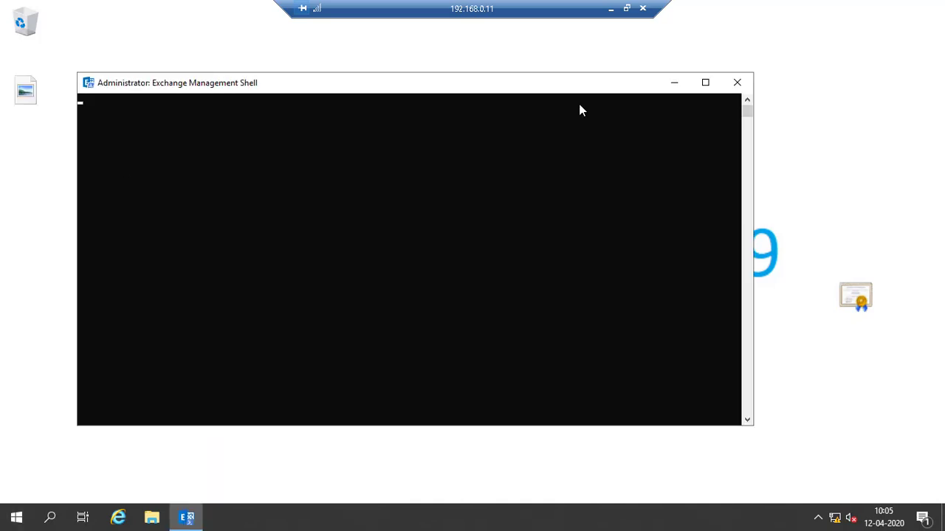
click(611, 10)
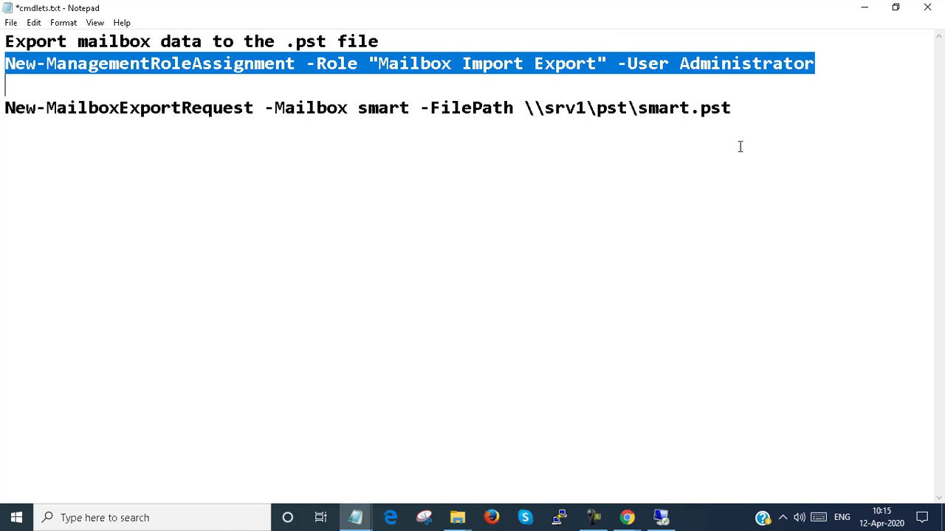
click(659, 525)
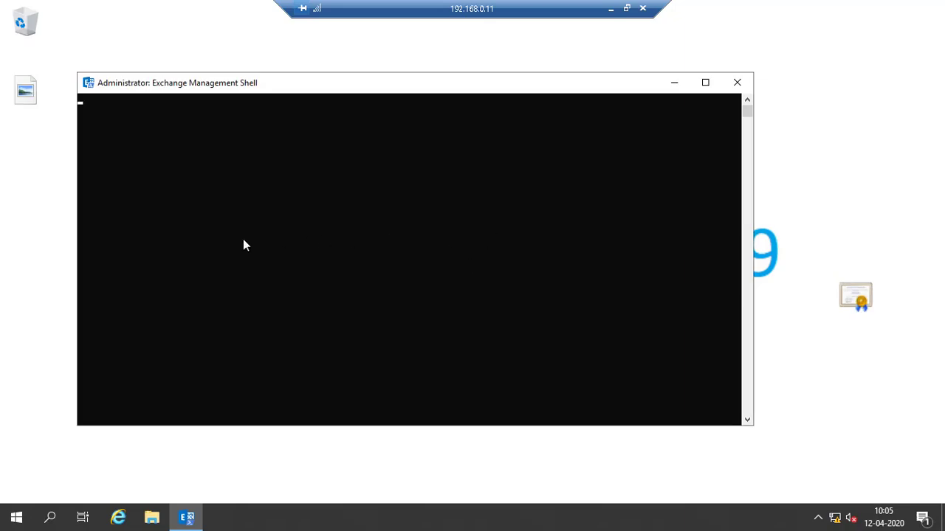
- Create a new folder named back on Local Disk (C:)
click(151, 518)
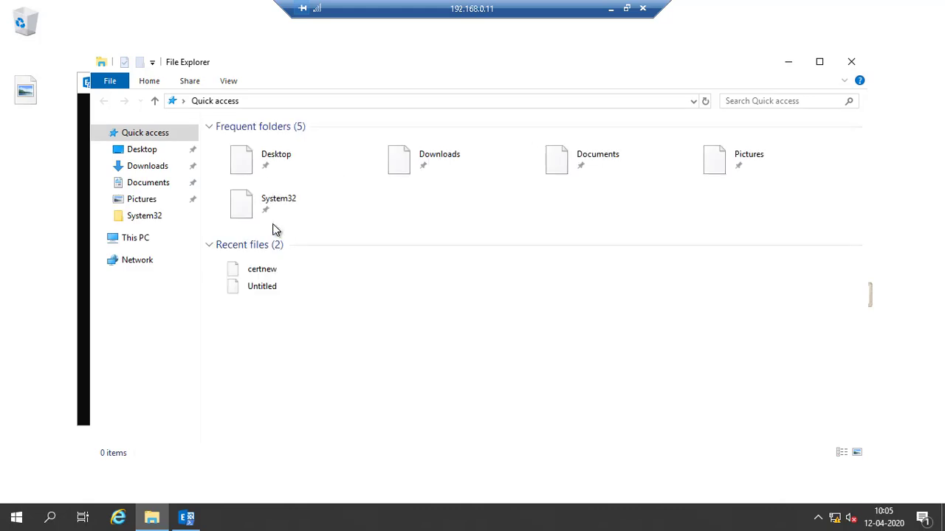
click(157, 239)
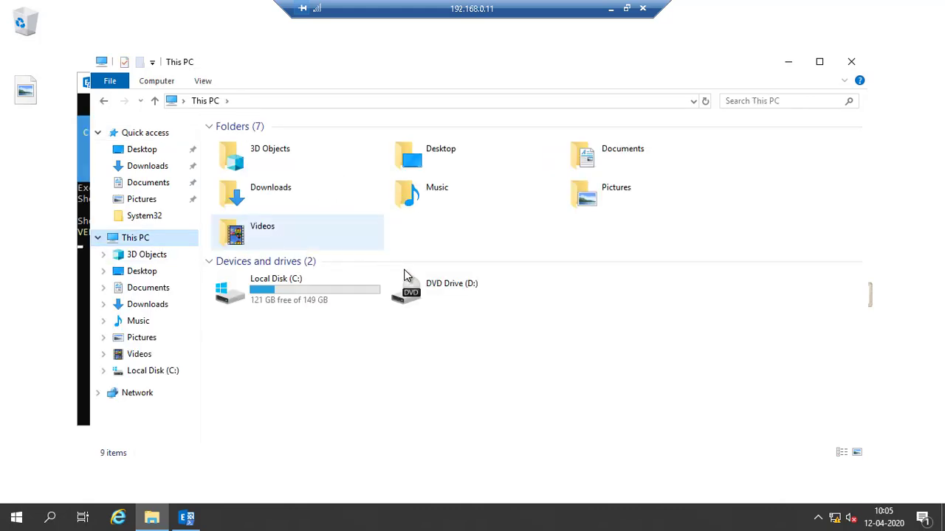
click(317, 305)
double_click(317, 305)
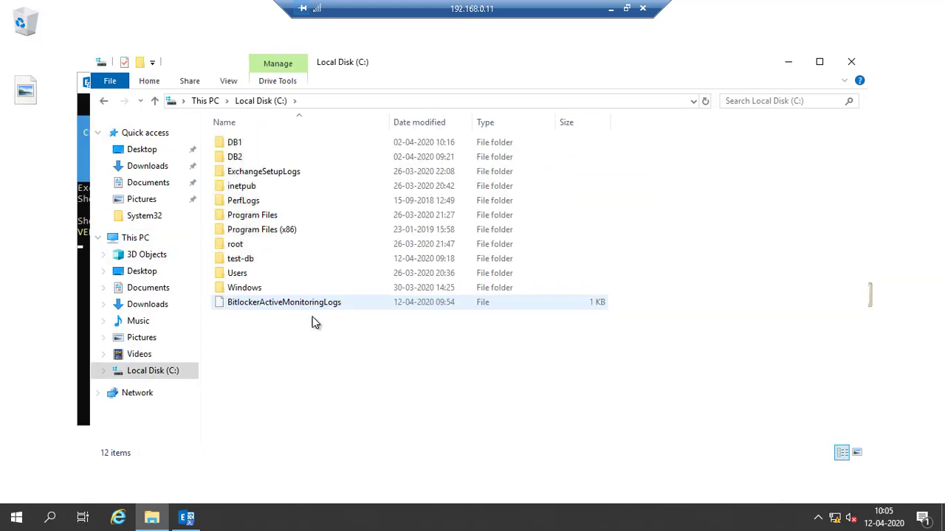
right_click(278, 349)
mouse_move(327, 321)
click(441, 319)
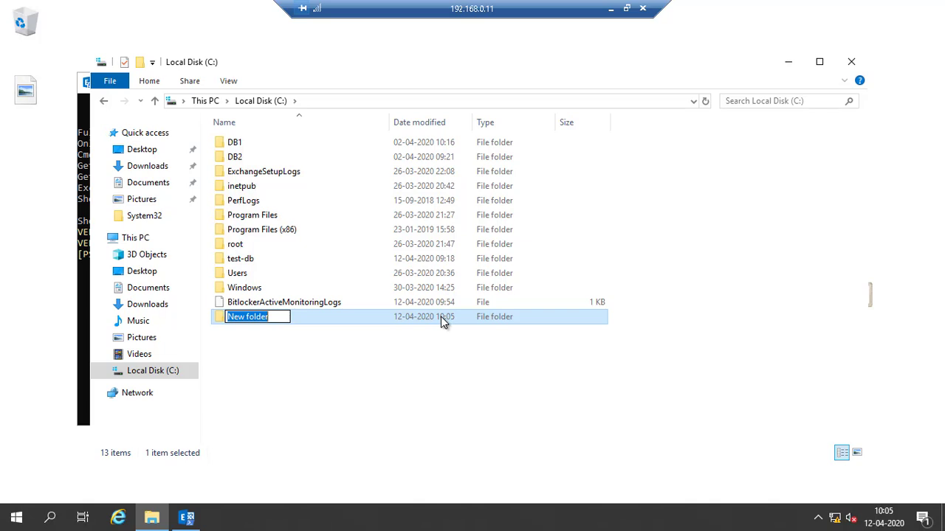
text(back)
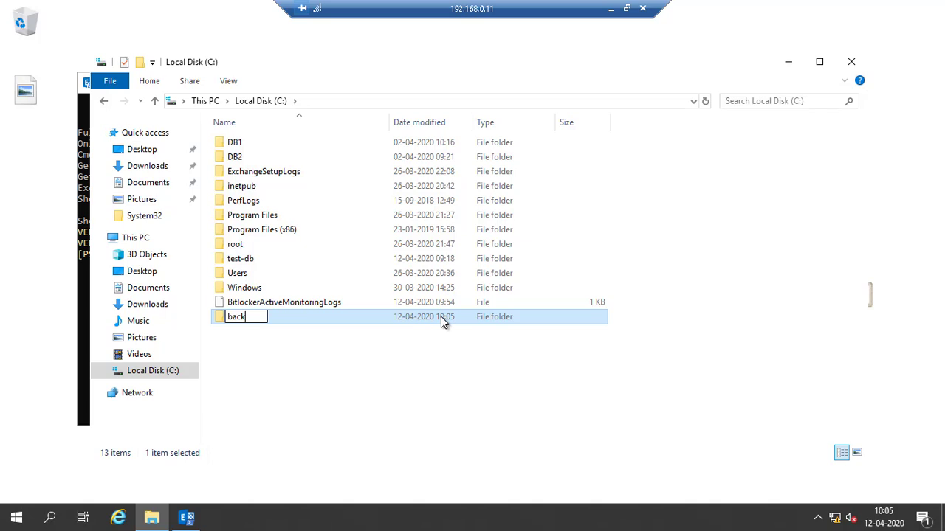
click(429, 357)
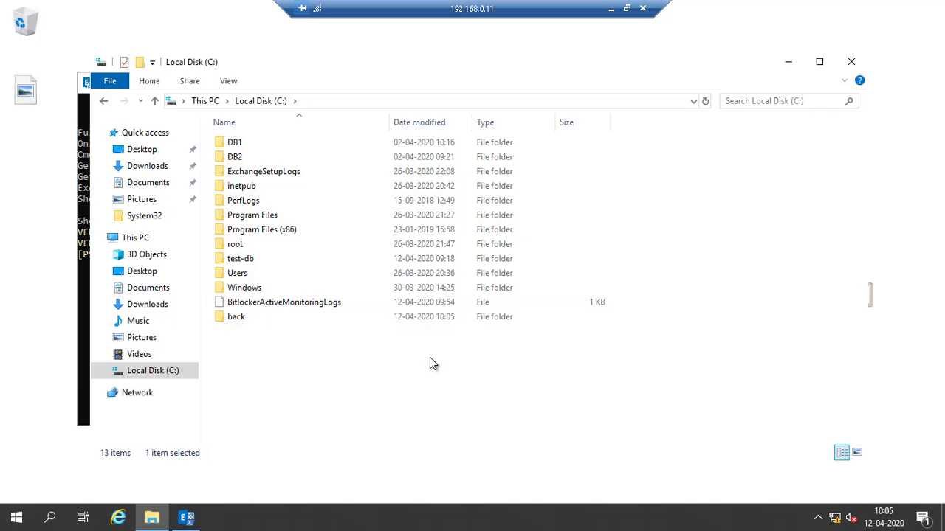
- Share the back folder with Everyone granted Full Control, then refresh the C: listing
right_click(292, 316)
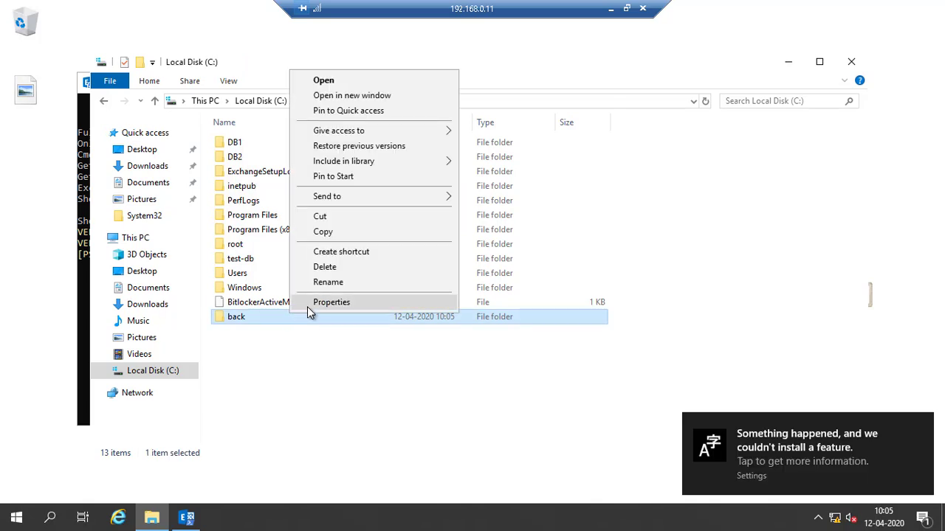
click(307, 307)
click(348, 197)
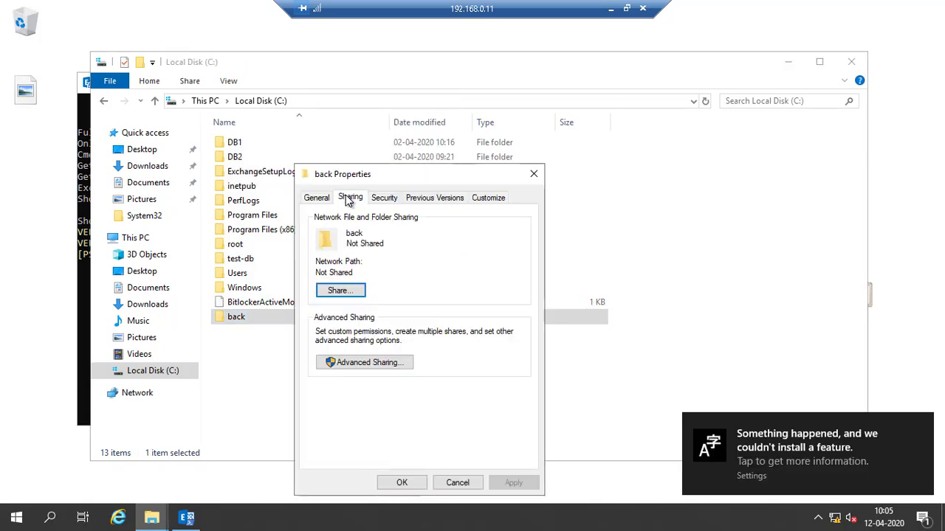
click(352, 364)
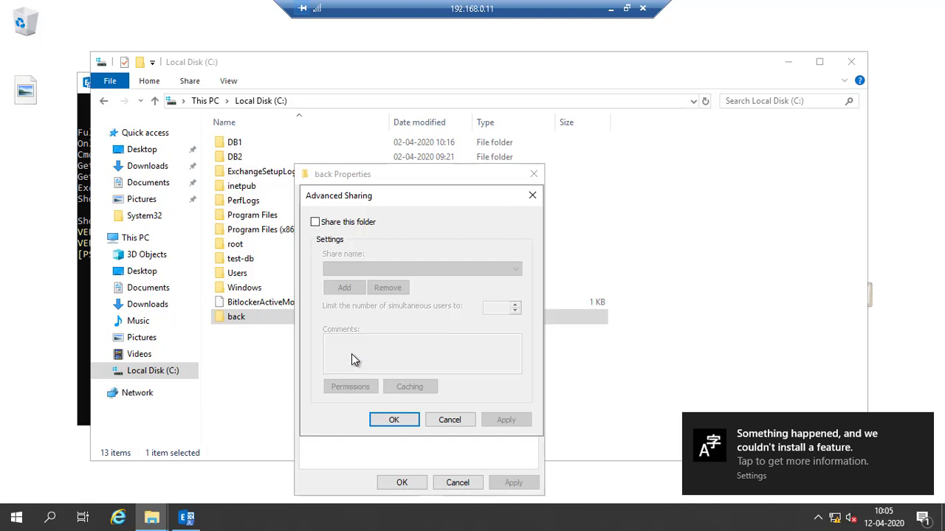
click(330, 225)
click(347, 387)
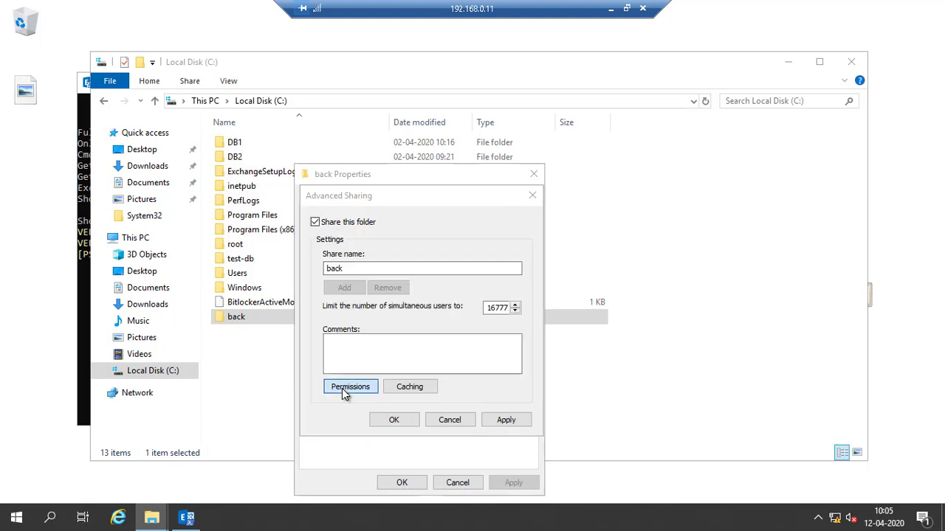
click(476, 363)
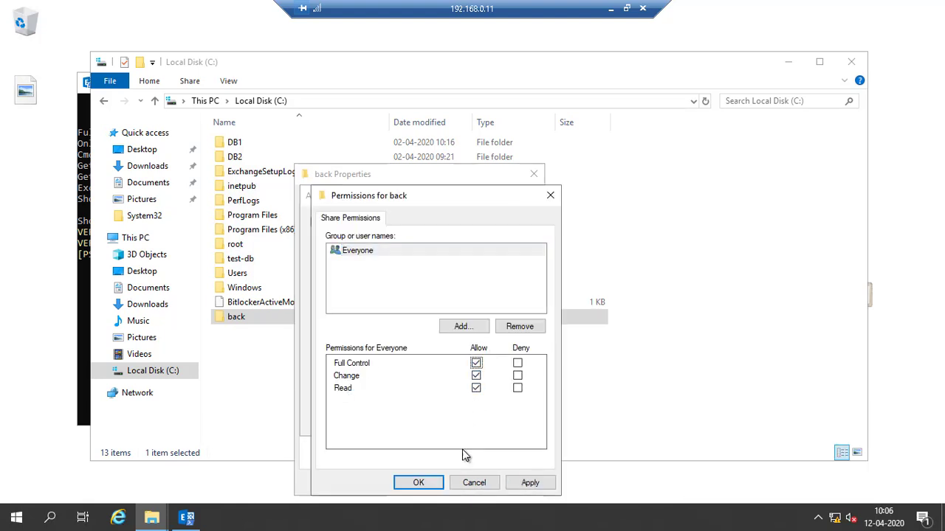
click(418, 483)
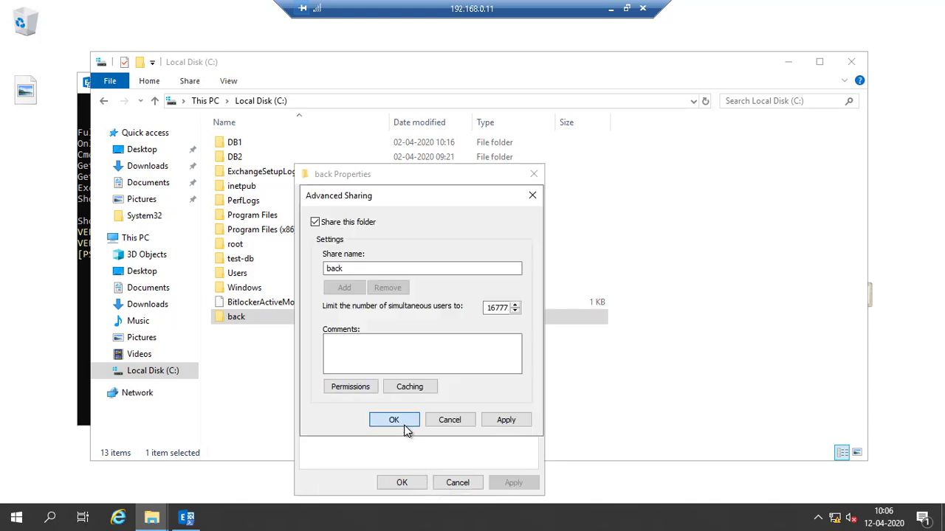
click(399, 421)
click(402, 483)
click(310, 363)
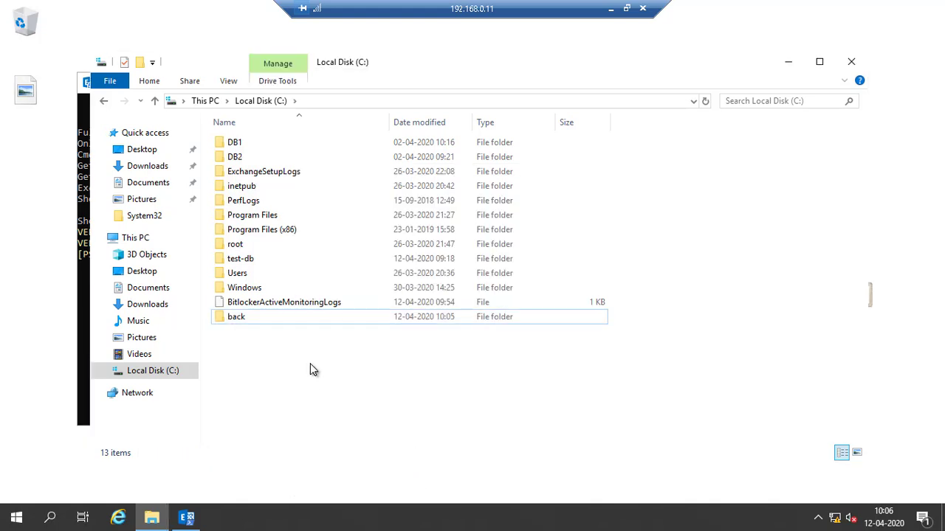
right_click(310, 364)
click(353, 246)
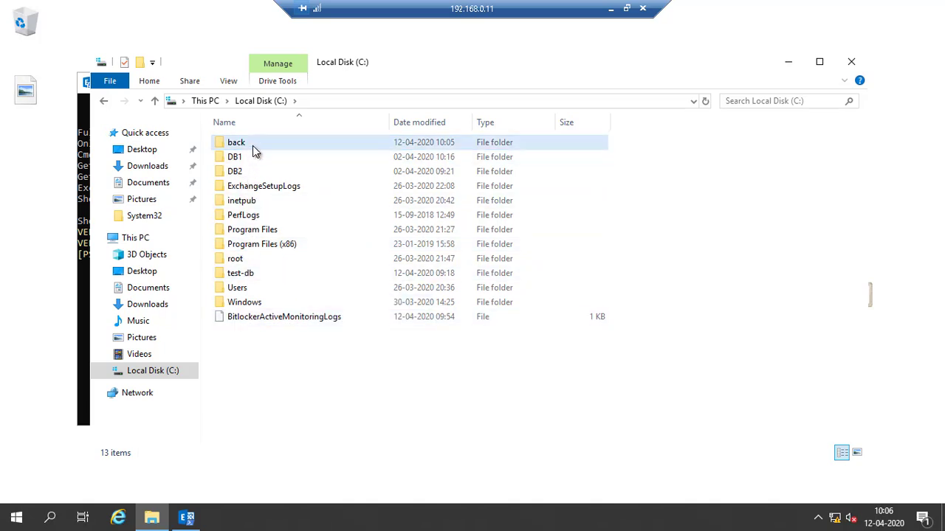
- Open \\ex1 via Run, confirm the back share opens empty, then return to local notes
key(super+r)
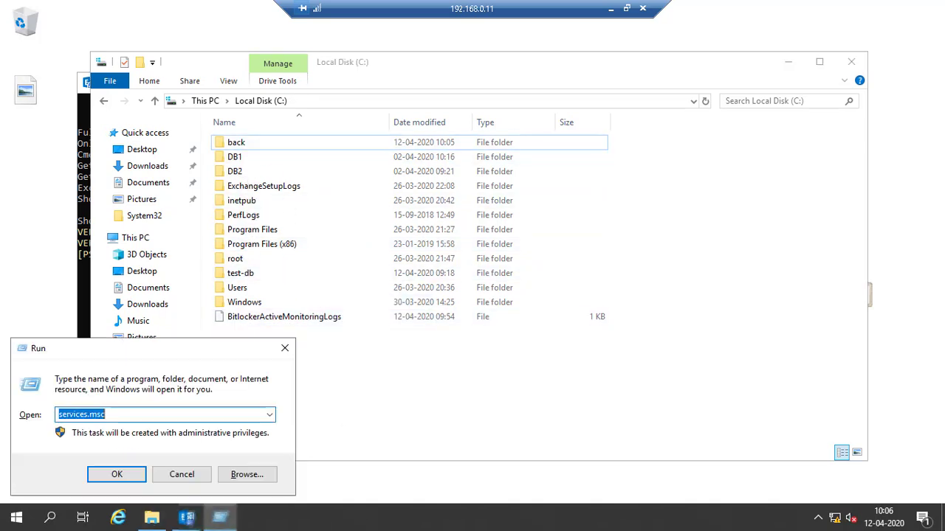
text(\\)
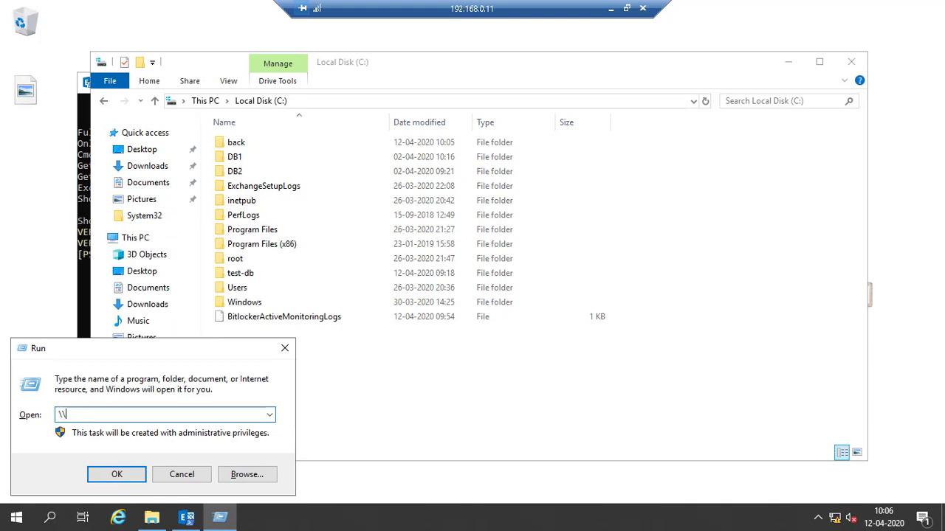
text(ex1)
key(Return)
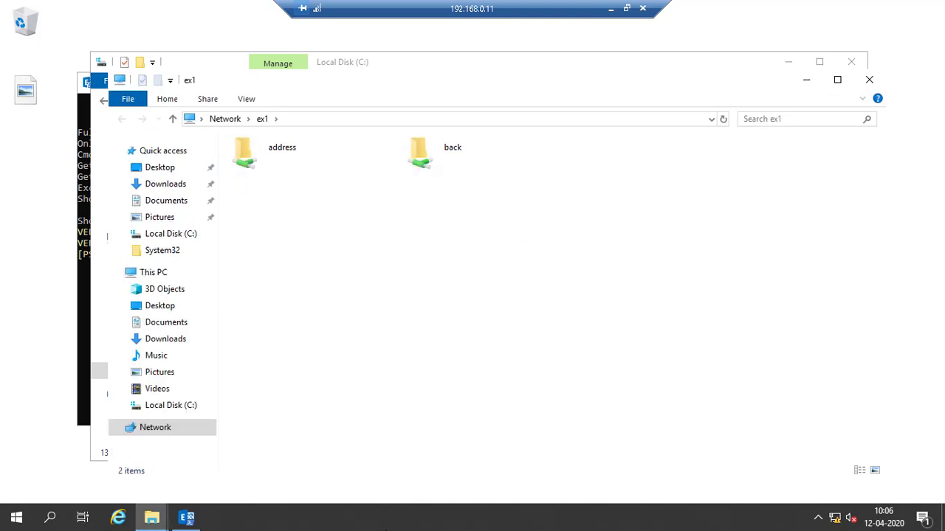
double_click(440, 157)
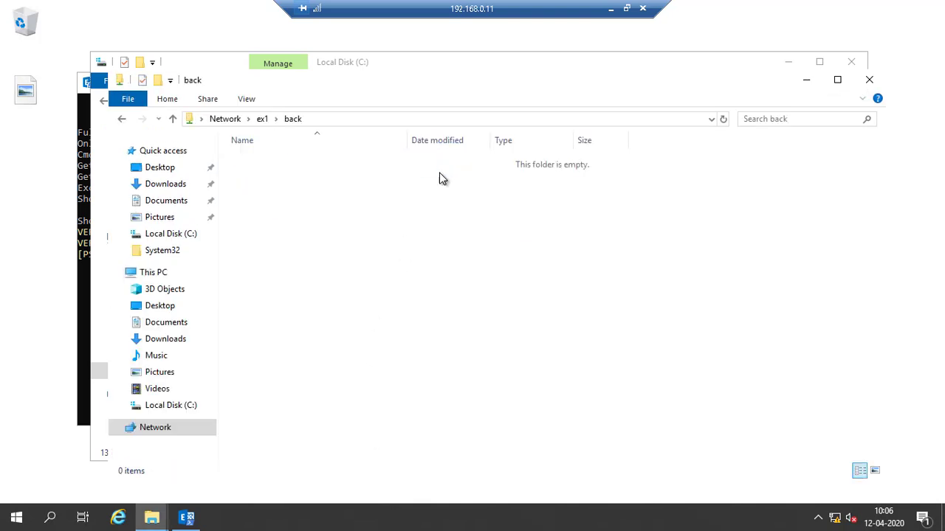
click(866, 80)
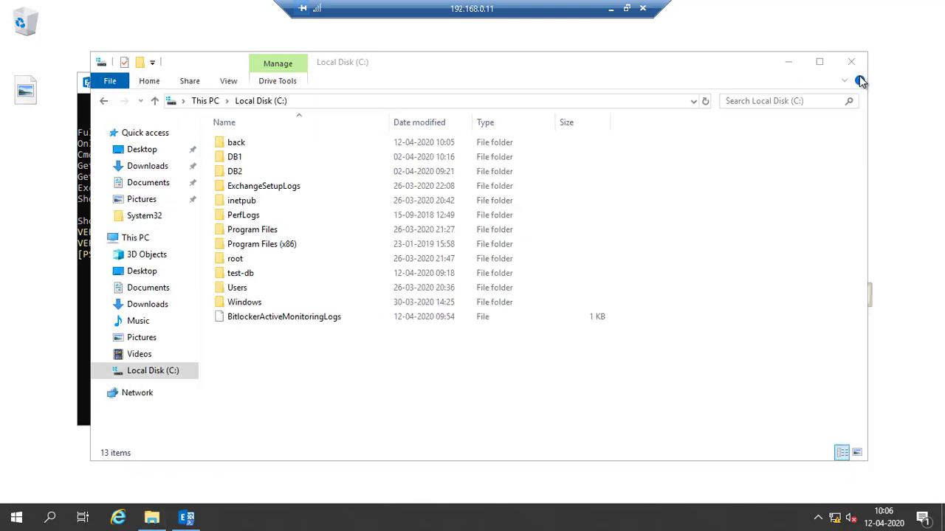
click(611, 8)
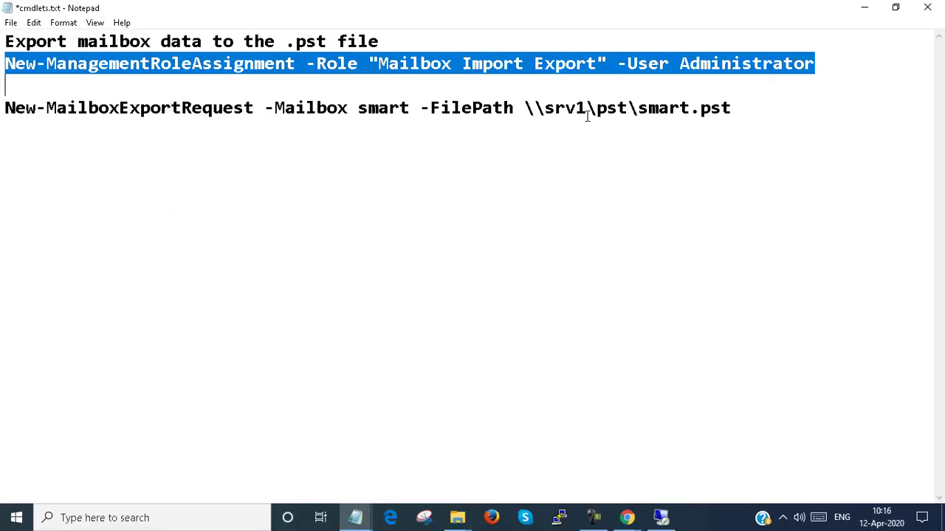
- Edit the Notepad export command's path to \\ex1\back\smart.pst
click(633, 108)
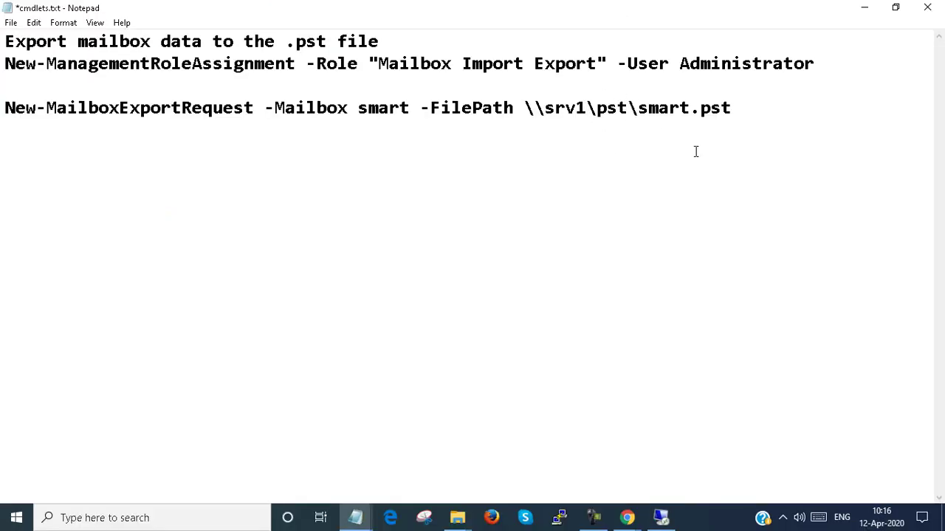
key(BackSpace)
key(BackSpace)
key(BackSpace)
text(bac)
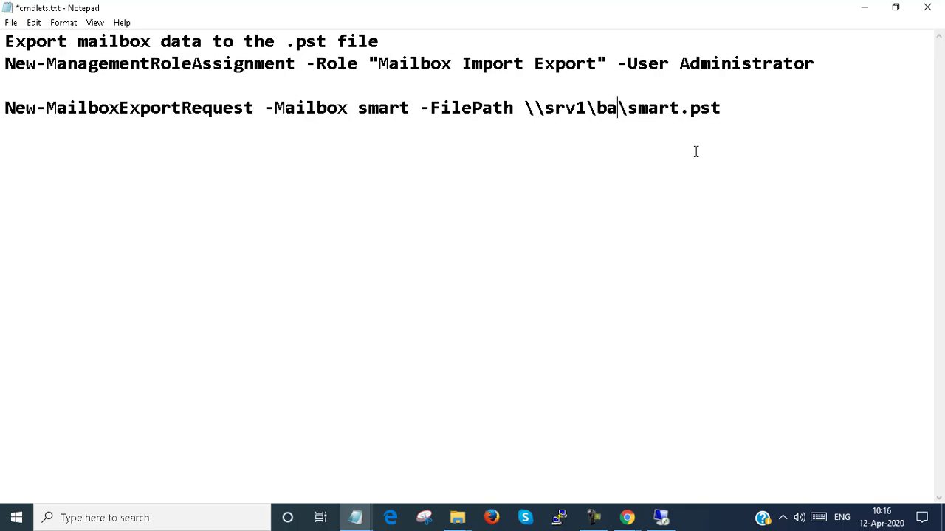
text(k)
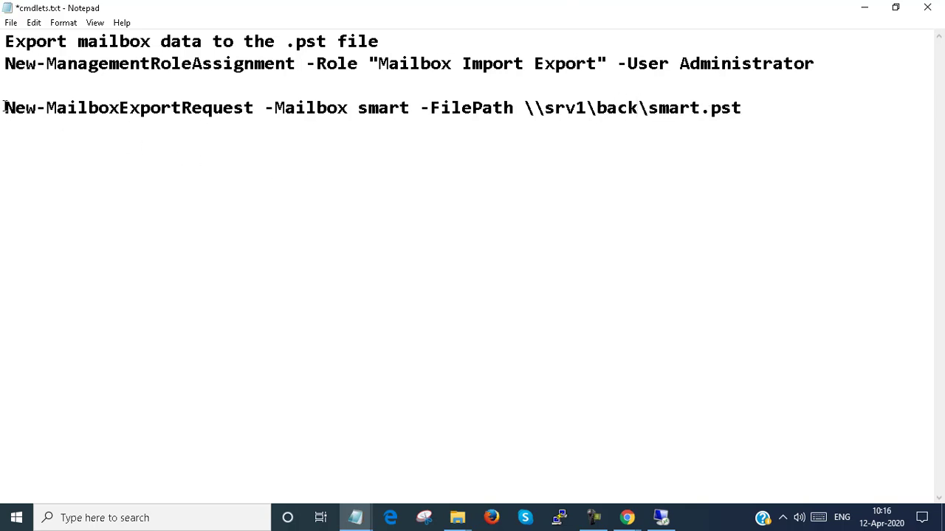
drag(76, 108, 440, 108)
click(586, 108)
key(BackSpace)
key(BackSpace)
key(BackSpace)
key(BackSpace)
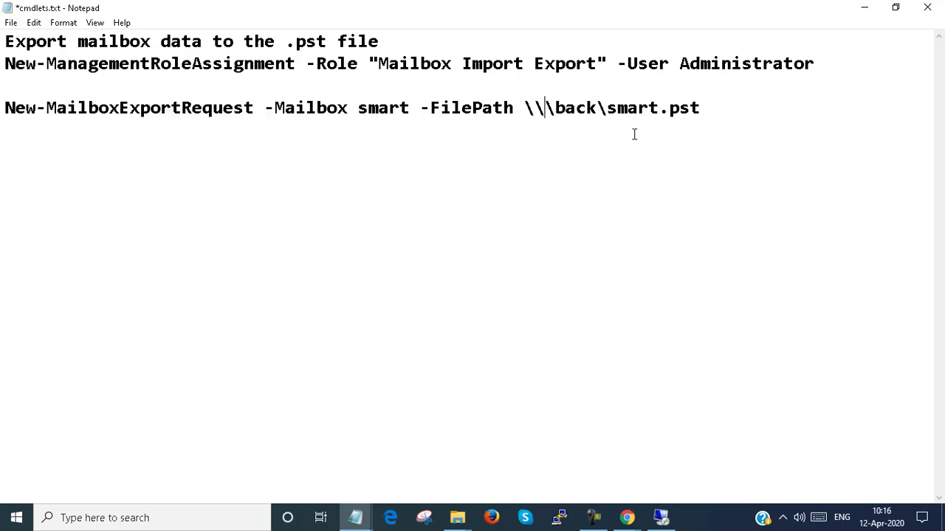
text(w)
key(BackSpace)
text(ex1)
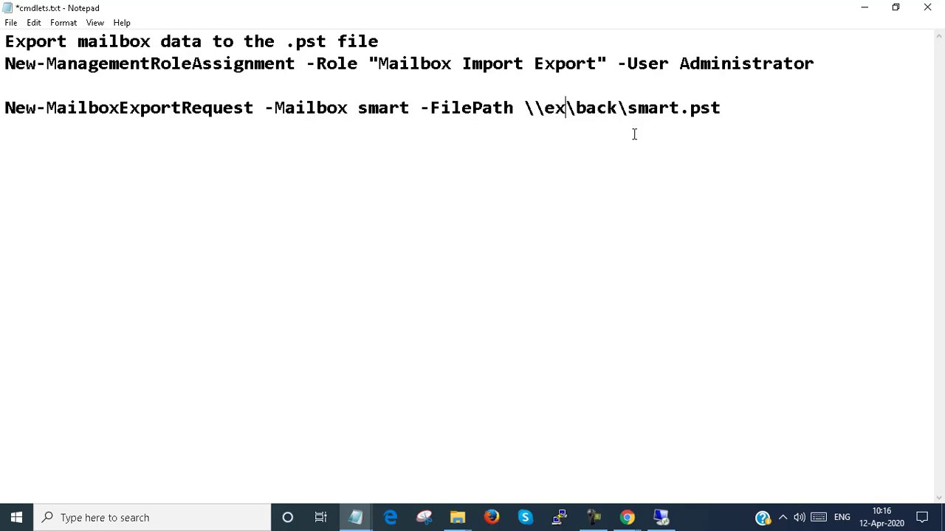
drag(6, 108, 729, 119)
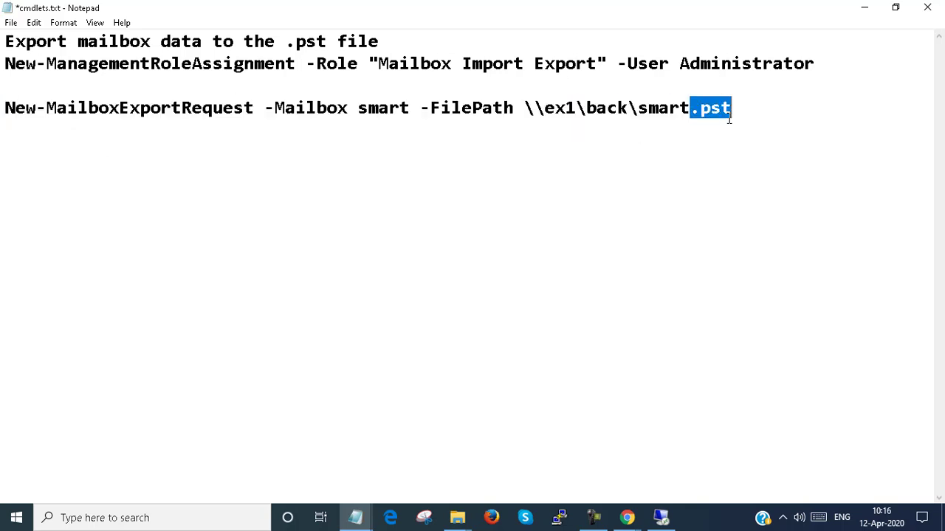
- Copy the whole New-MailboxExportRequest line and switch to the remote server session
click(6, 108)
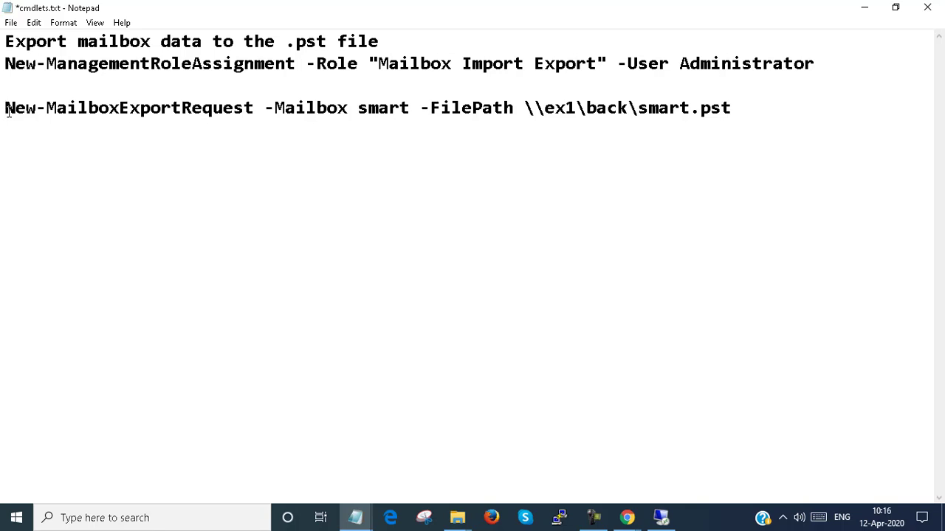
key(shift+End)
key(super+c)
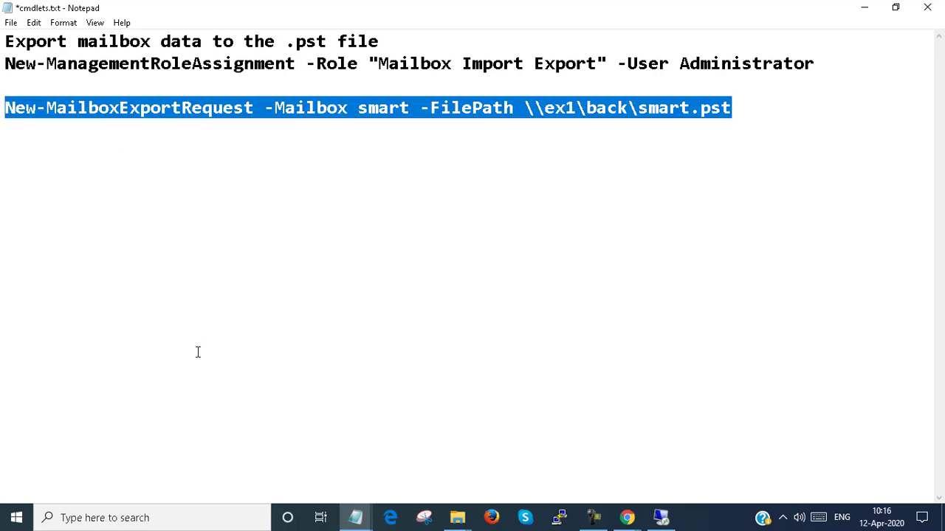
click(659, 520)
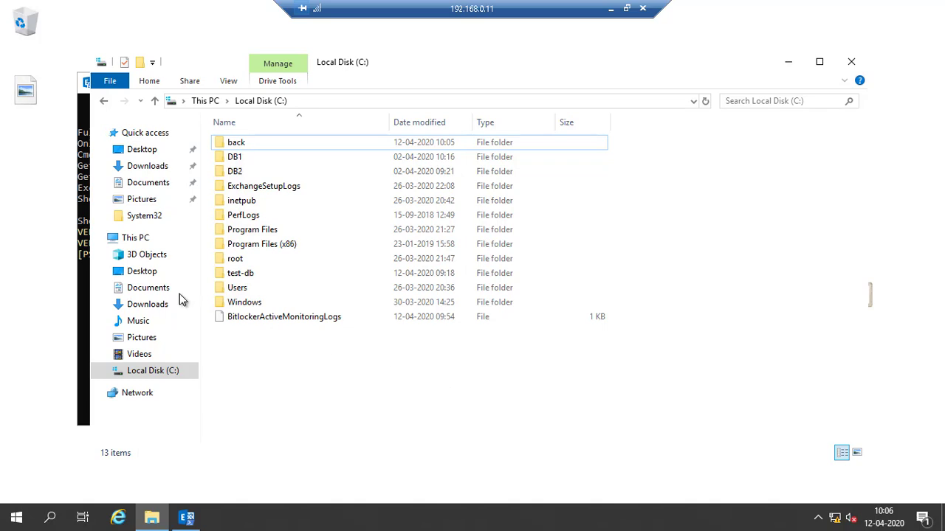
- Paste and run the smart mailbox export command to \\ex1\back\smart.pst, then return to local Notepad
click(83, 253)
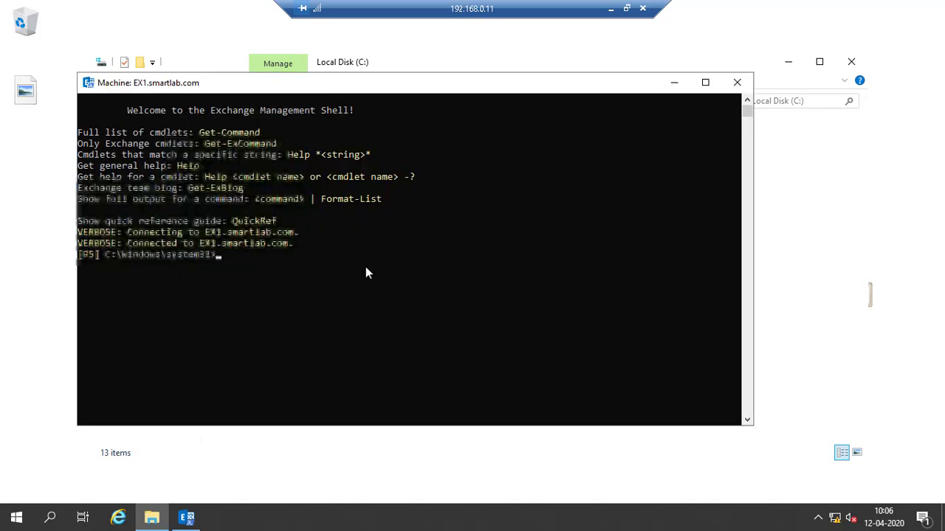
right_click(367, 272)
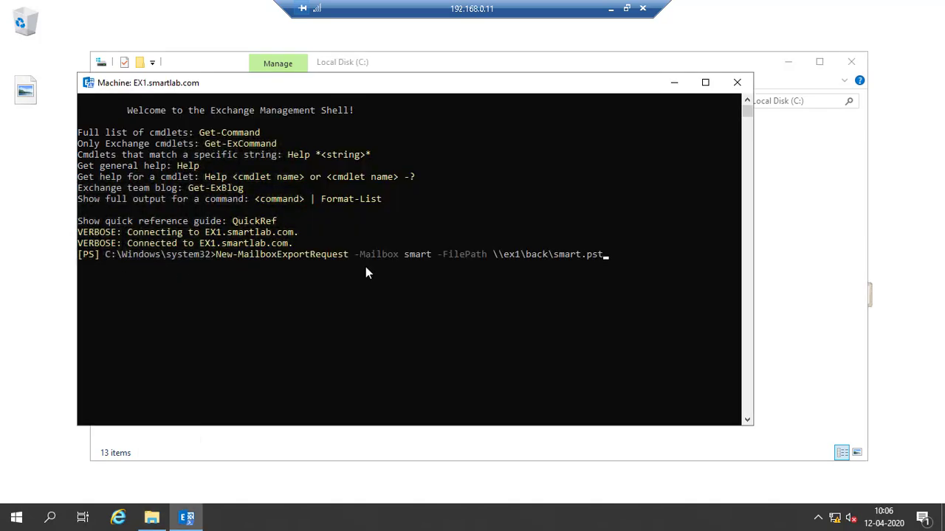
key(Return)
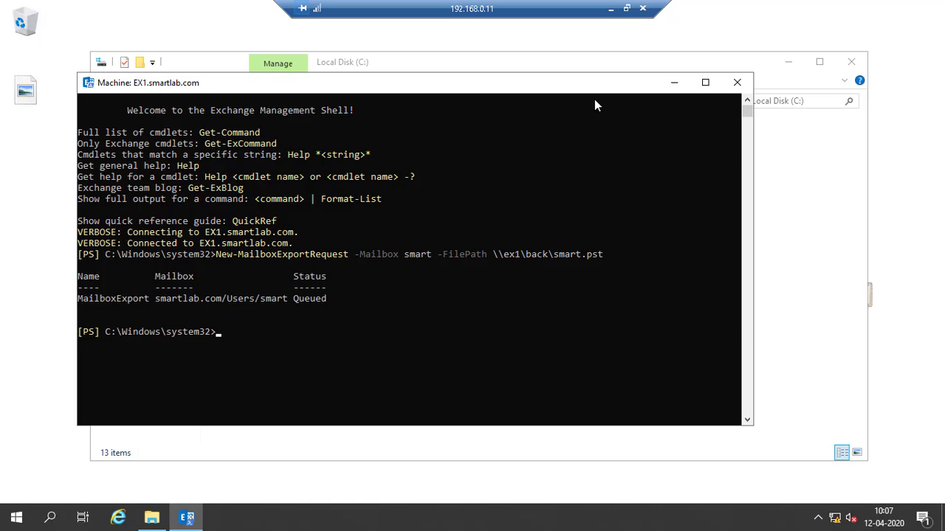
click(610, 8)
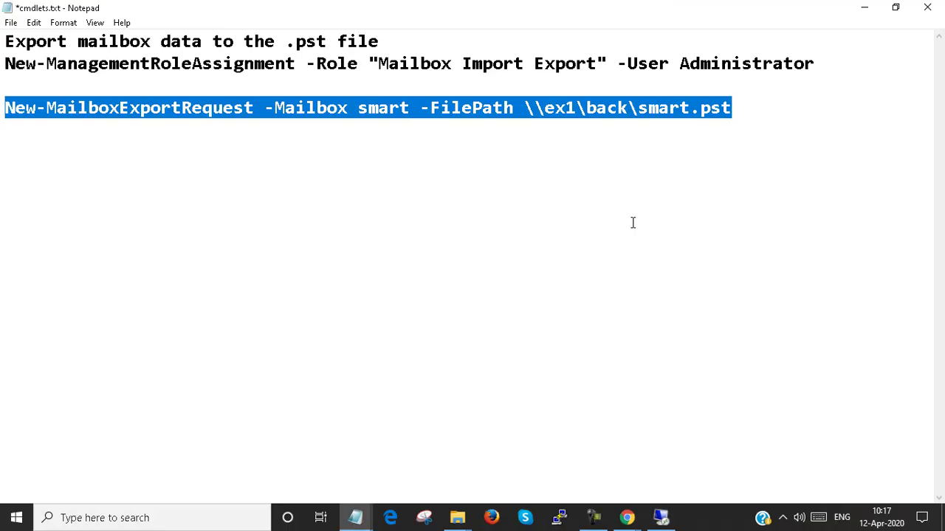
- Run Get-MailboxExportRequest to confirm the smart export is Completed, then open the ex1 share
key(alt+Tab)
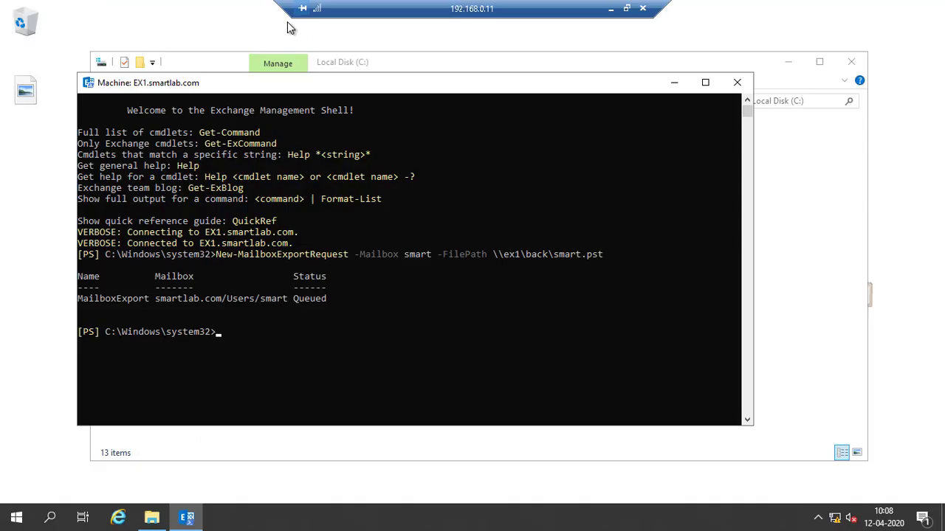
text(get-mailboxex)
key(Tab)
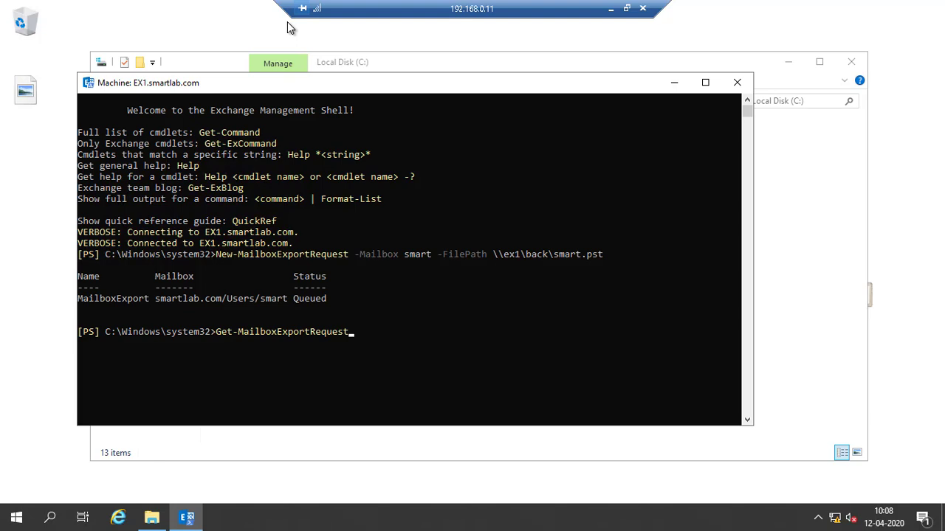
key(Return)
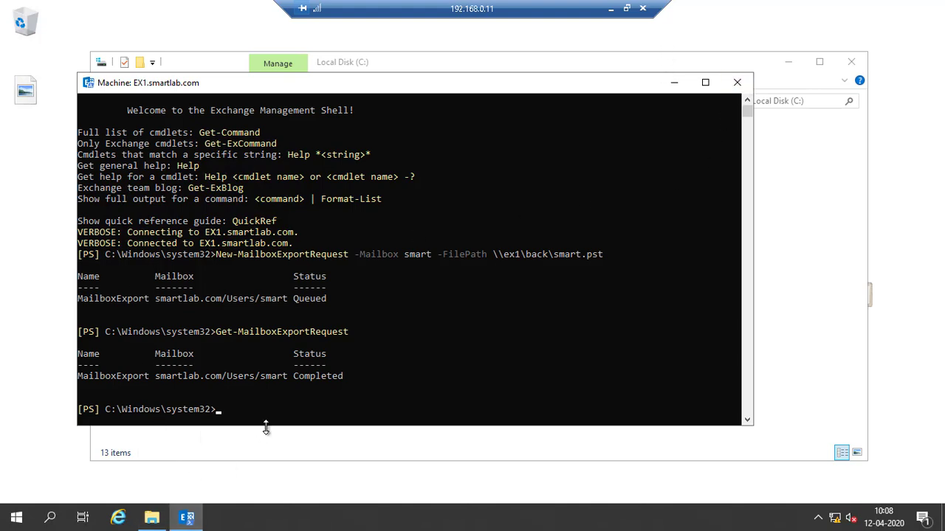
key(super+r)
key(Return)
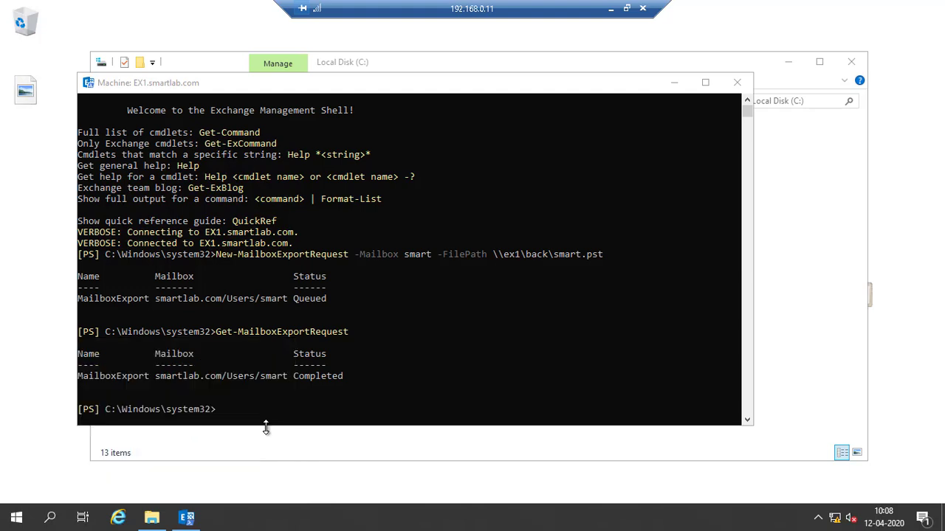
- Copy the exported smart.pst (513 KB) from \\ex1\back and return to the local desktop
double_click(463, 150)
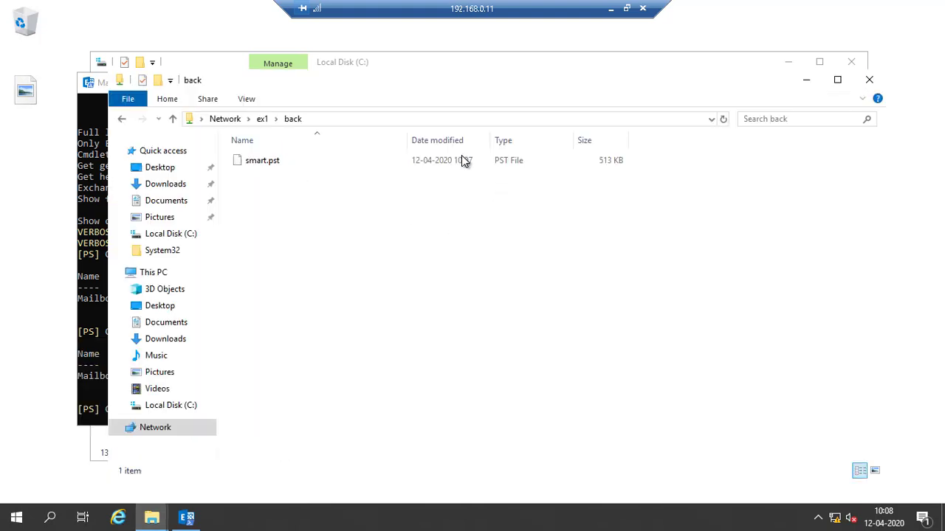
click(272, 169)
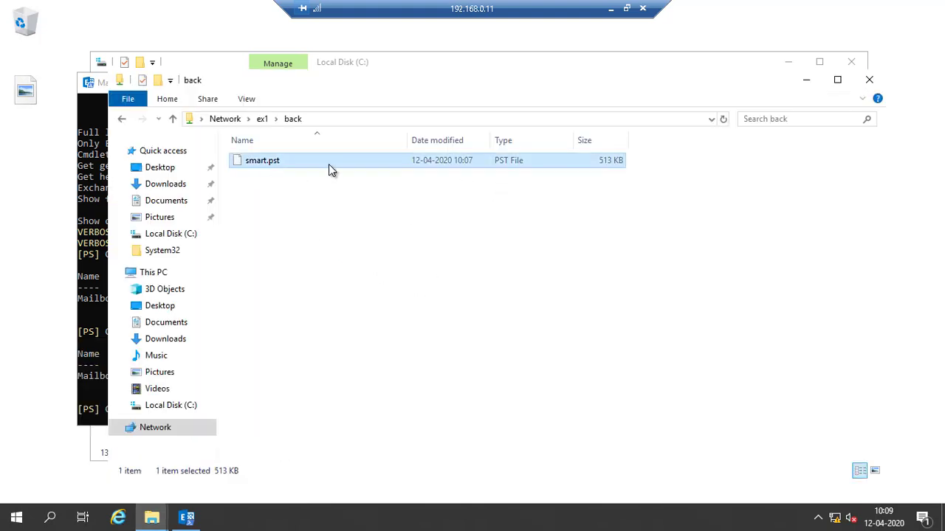
right_click(287, 159)
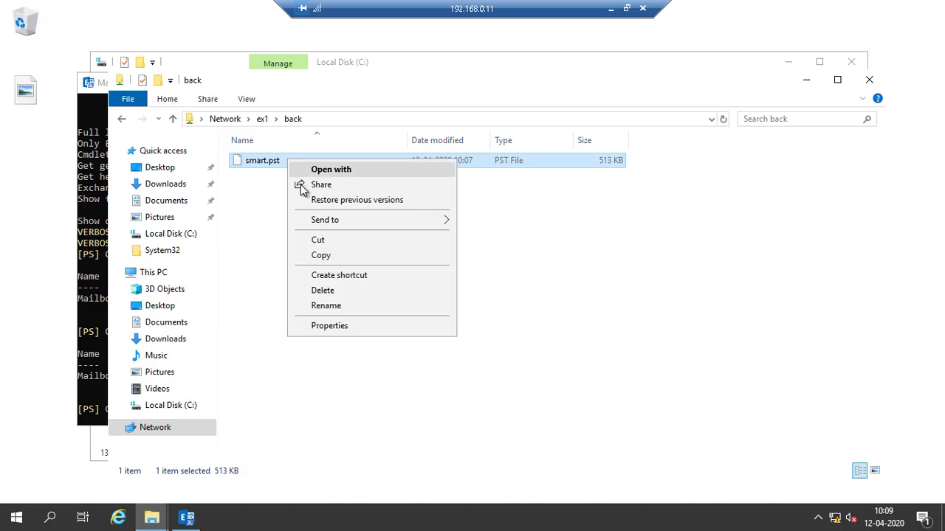
click(313, 257)
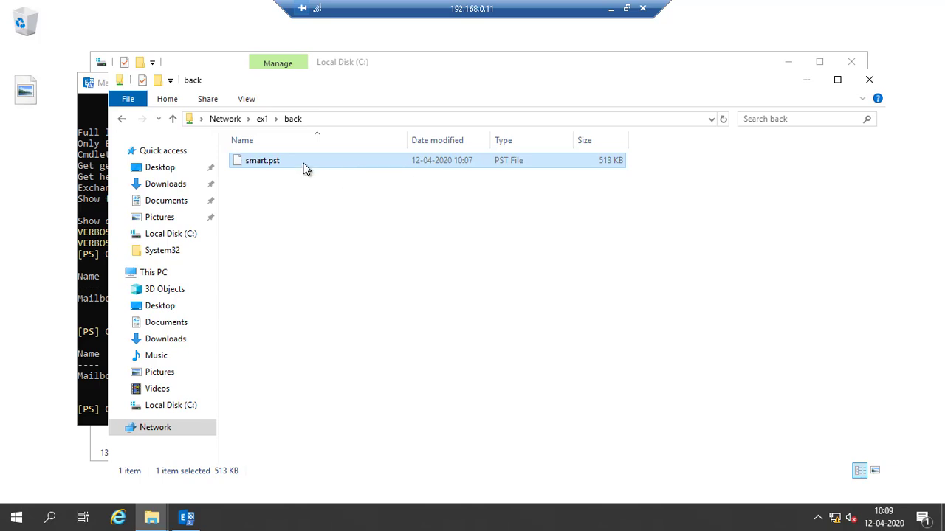
right_click(306, 169)
click(329, 265)
click(610, 8)
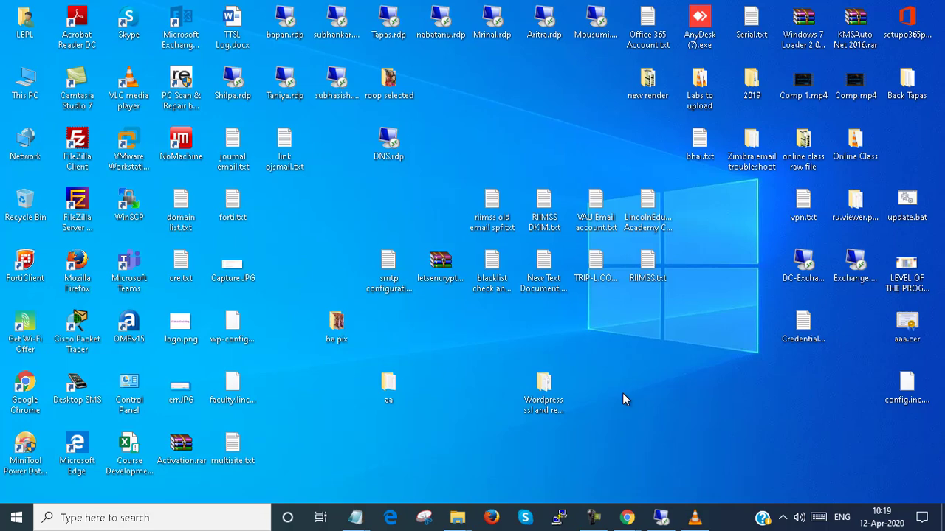
- Paste smart.pst onto the local desktop, then copy that desktop smart.pst
right_click(648, 399)
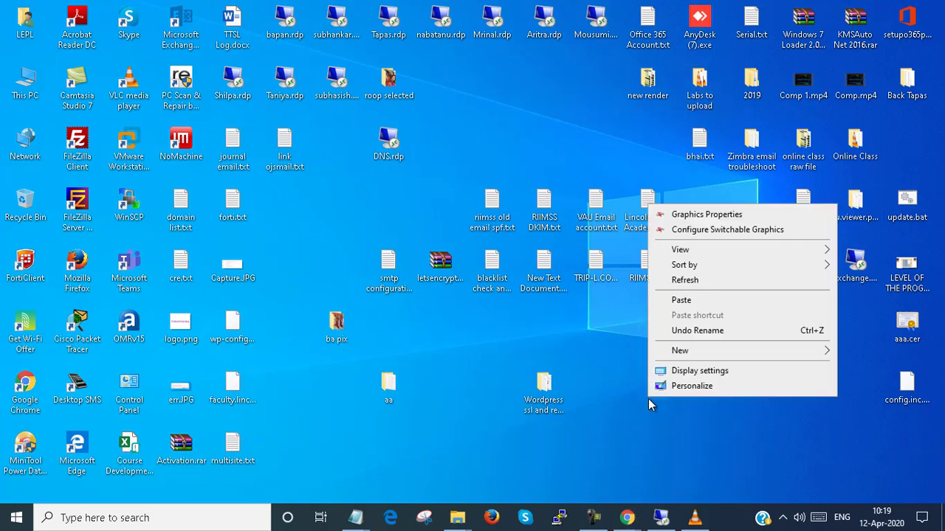
click(682, 301)
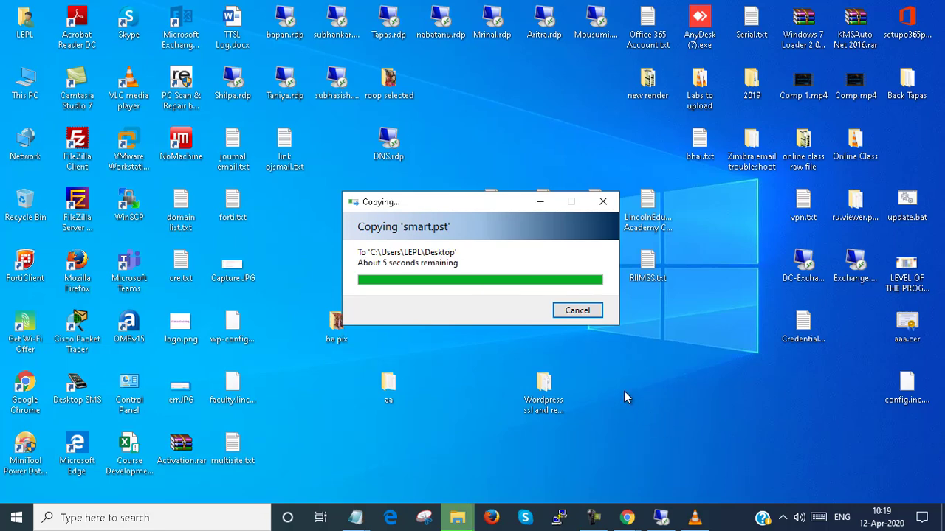
right_click(653, 391)
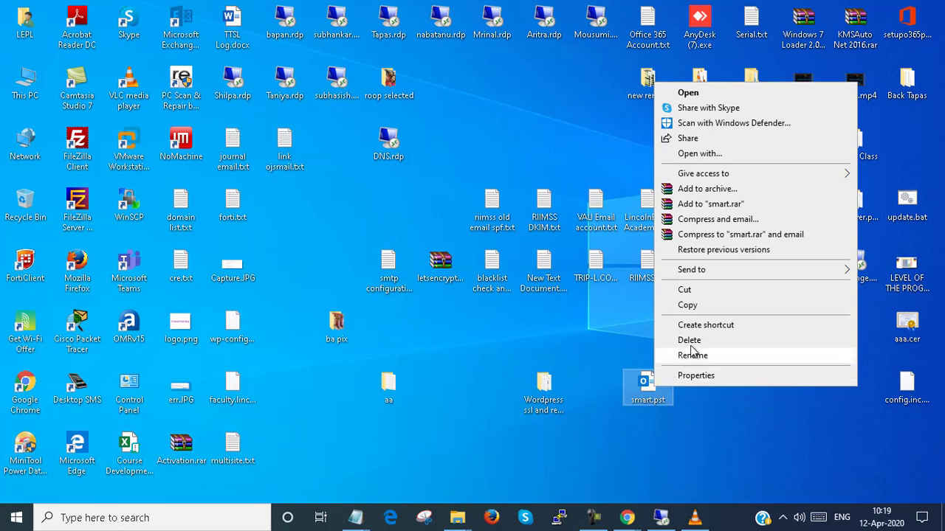
click(690, 302)
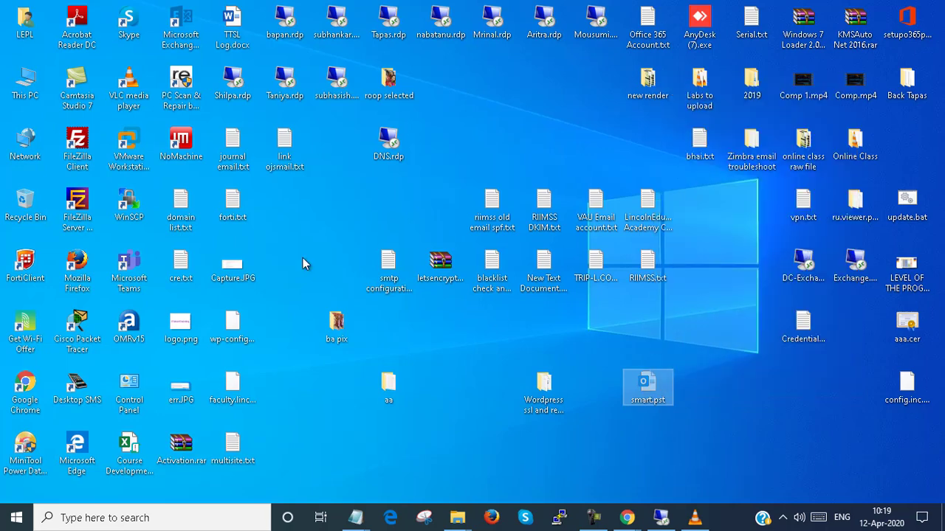
- Create a new folder named smart on Windows (C:)
double_click(36, 90)
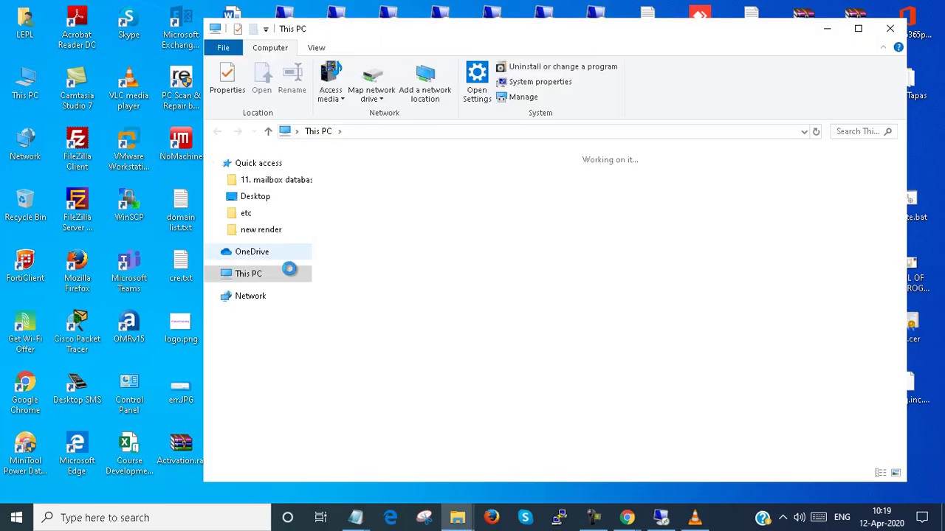
double_click(581, 326)
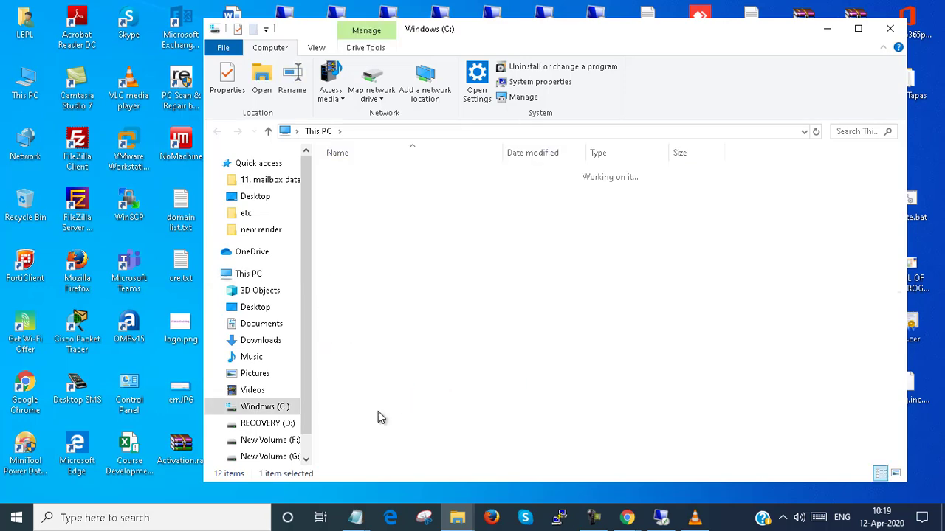
right_click(363, 333)
right_click(358, 435)
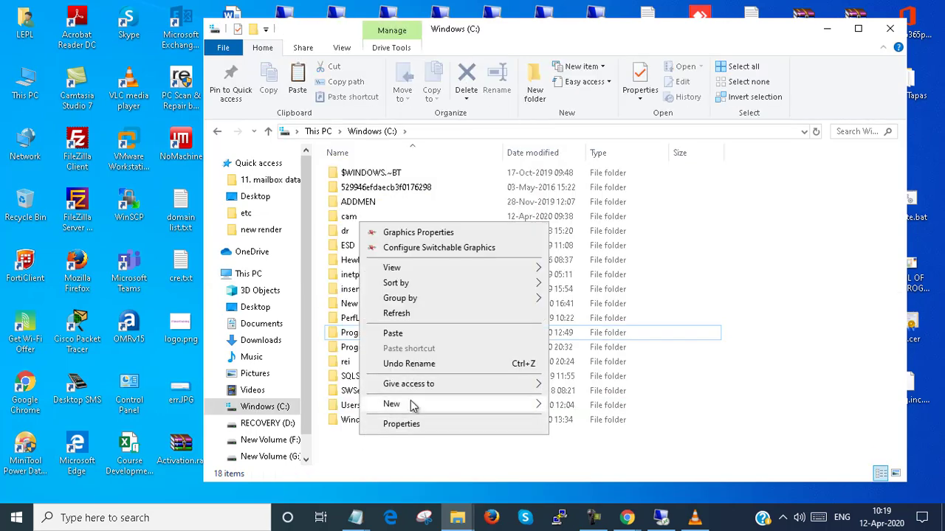
mouse_move(411, 405)
click(568, 406)
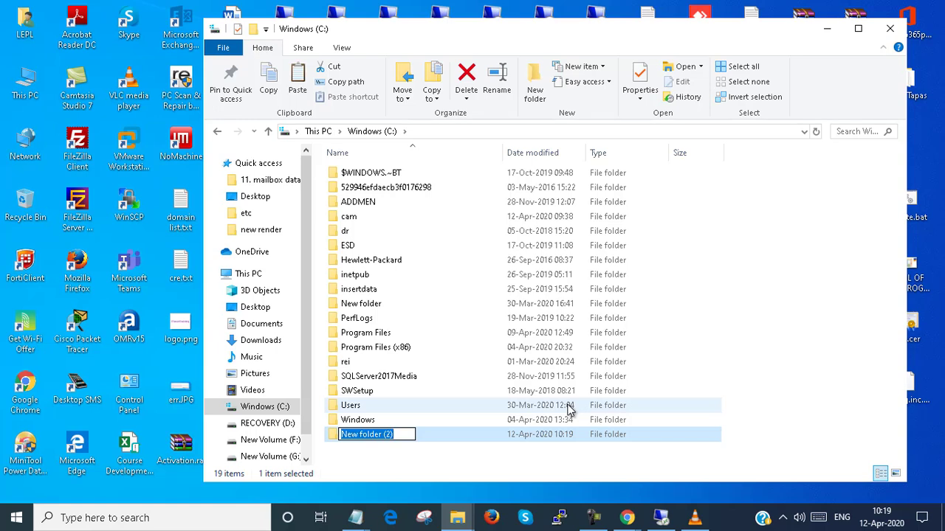
text(smart)
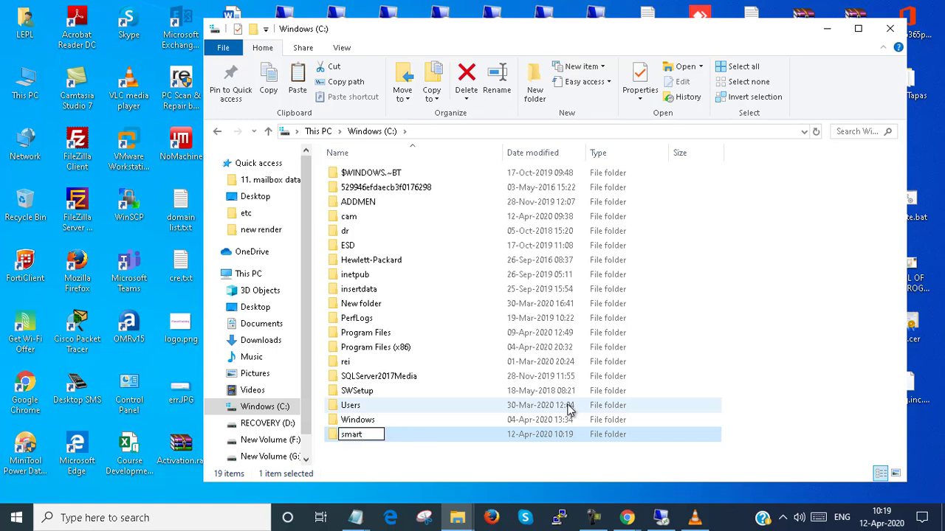
click(411, 435)
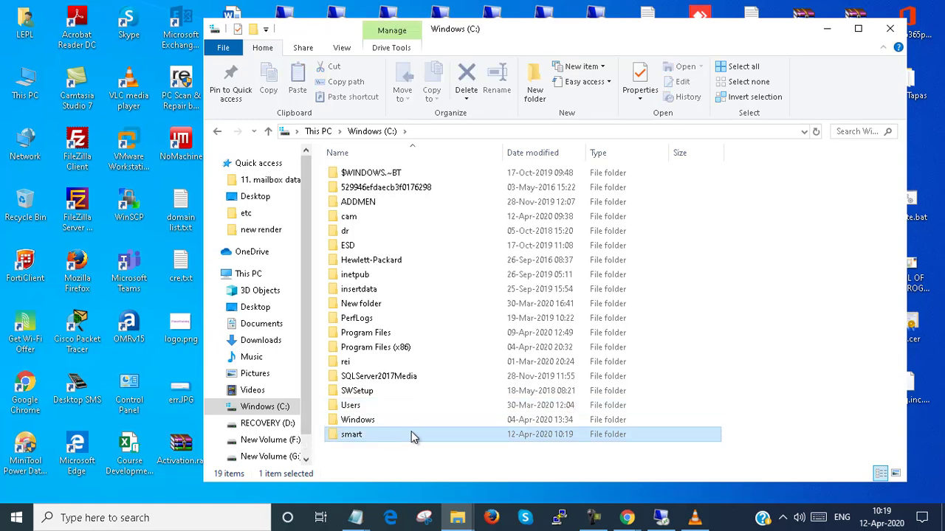
- Paste smart.pst into the new smart folder
double_click(411, 434)
right_click(397, 263)
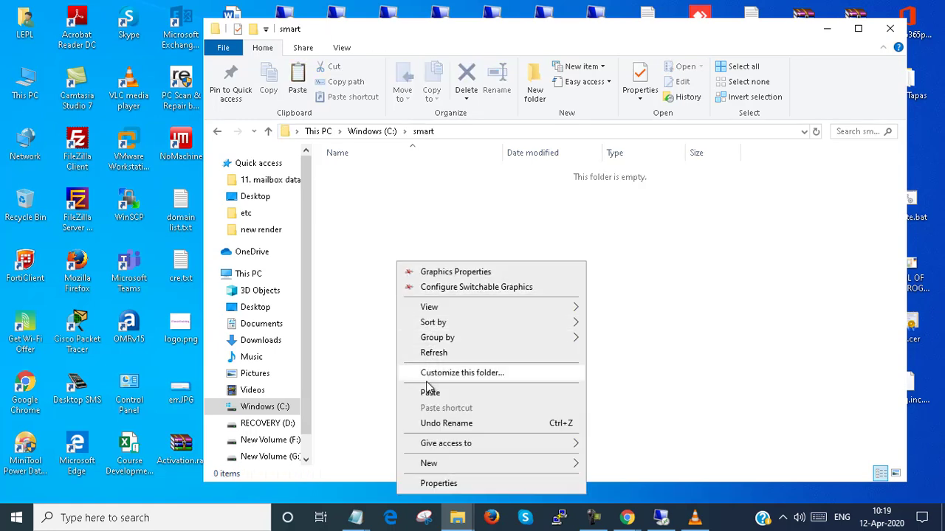
click(429, 391)
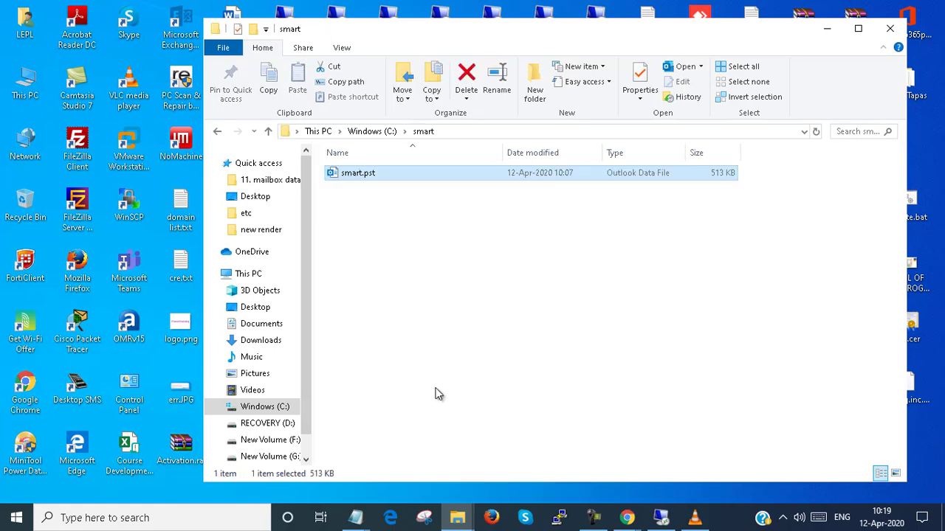
click(118, 519)
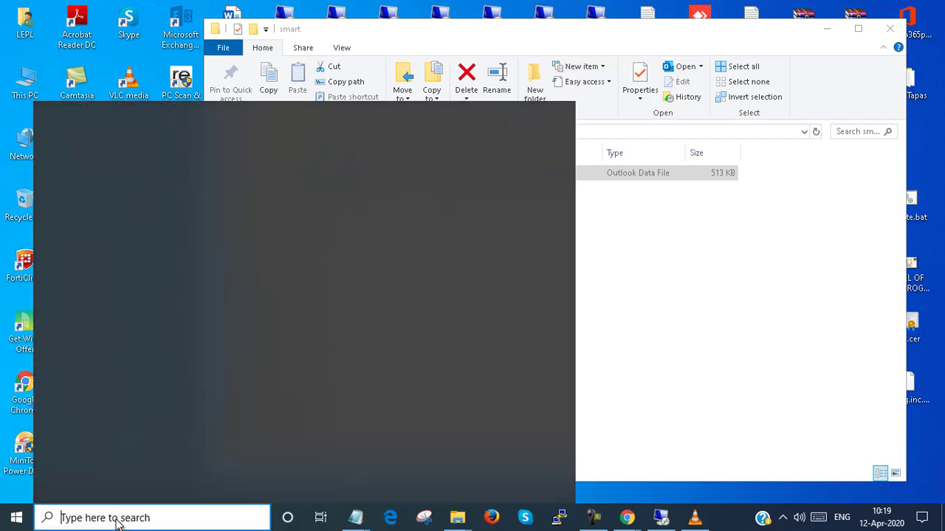
- Launch Outlook, begin an Exchange account setup through Advanced options, then cancel the setup
text(out)
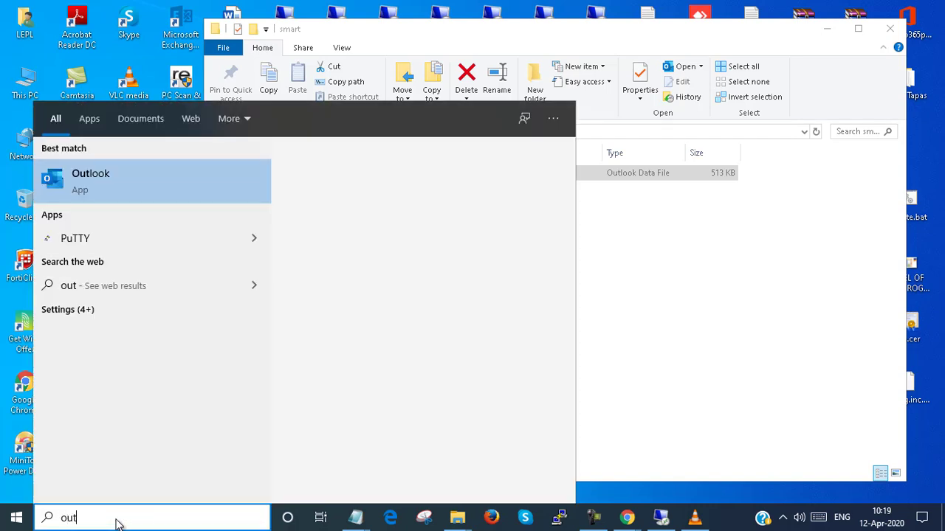
text(look)
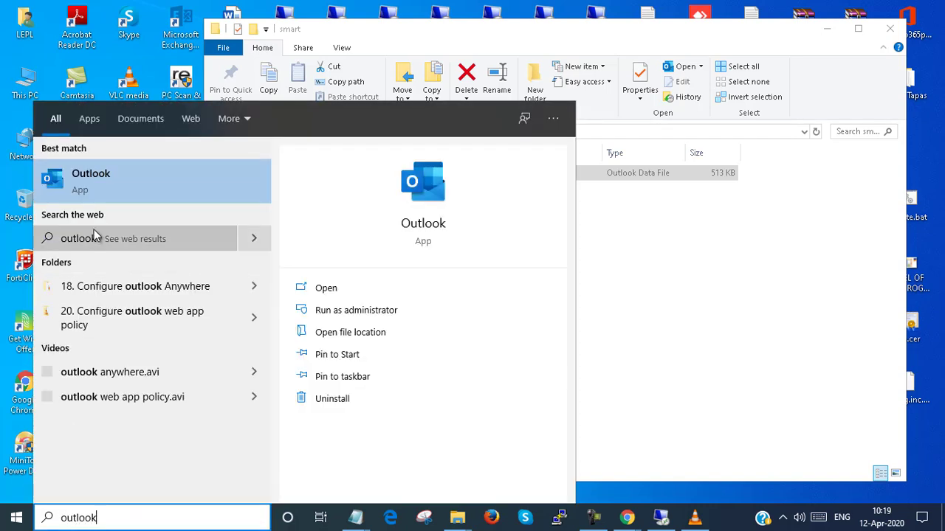
click(100, 180)
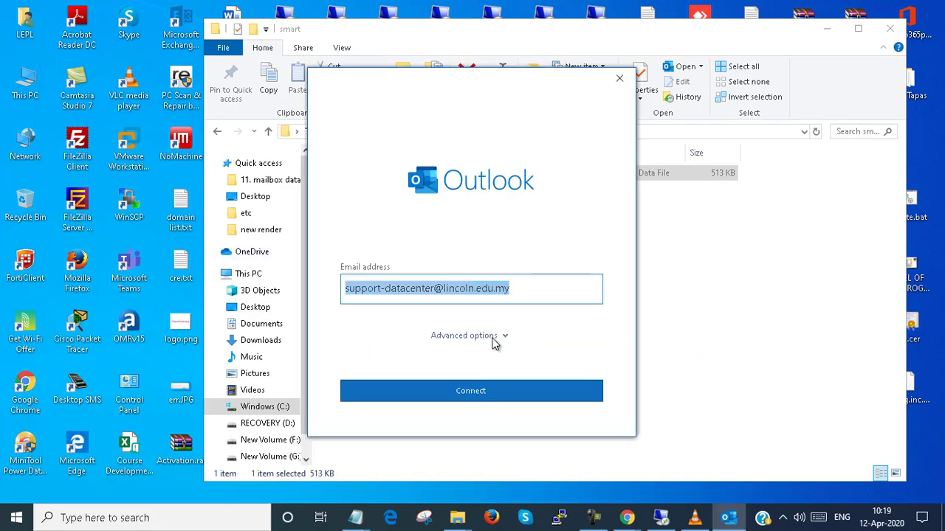
click(493, 339)
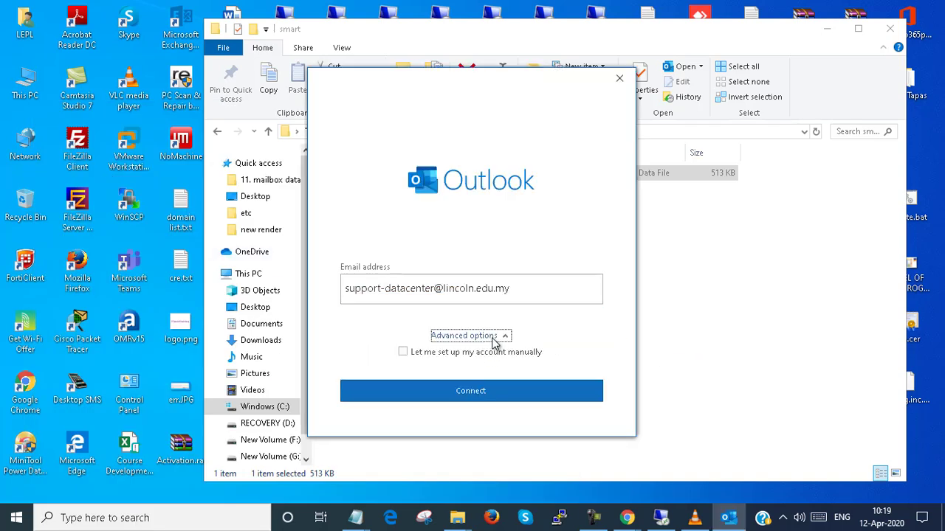
click(498, 391)
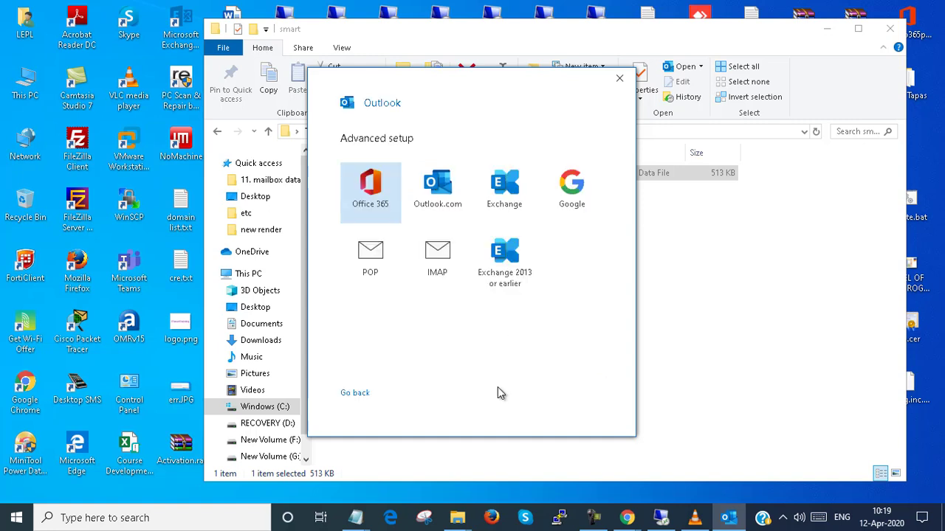
click(495, 197)
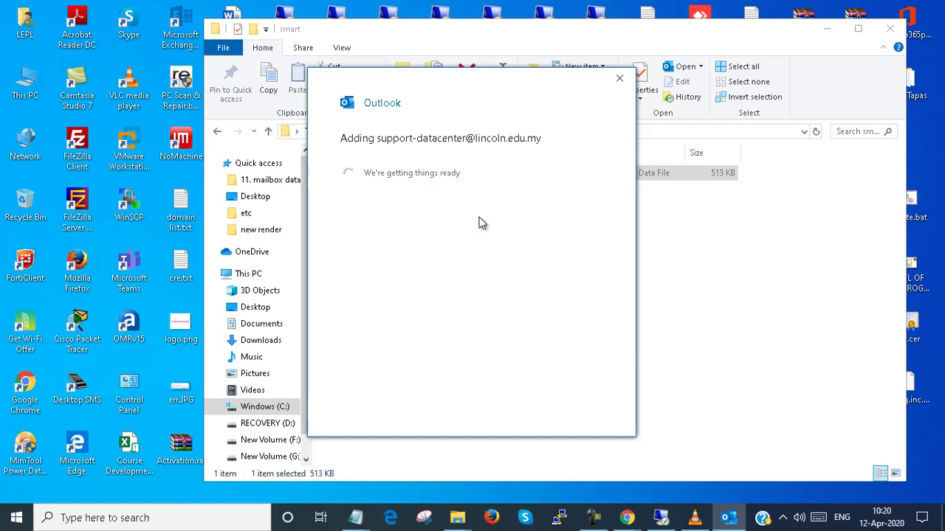
click(618, 79)
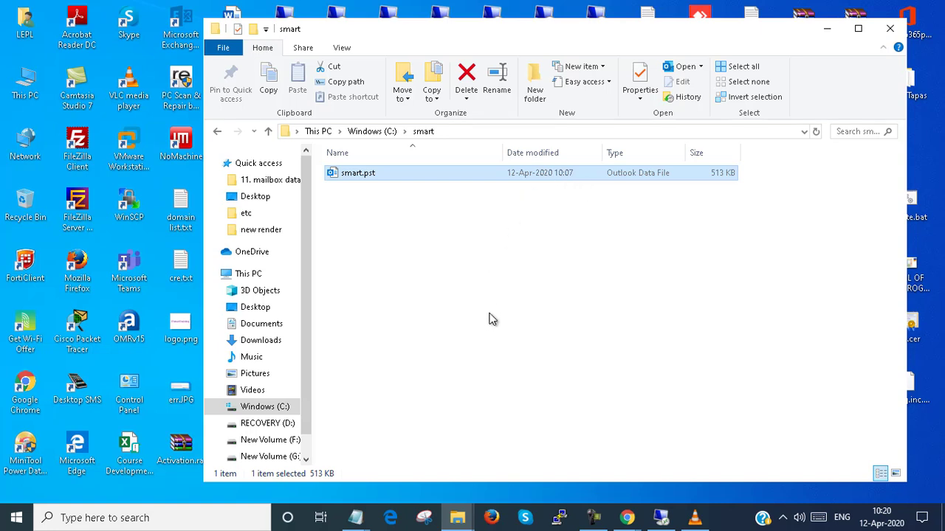
double_click(369, 181)
click(574, 308)
click(200, 518)
text(out)
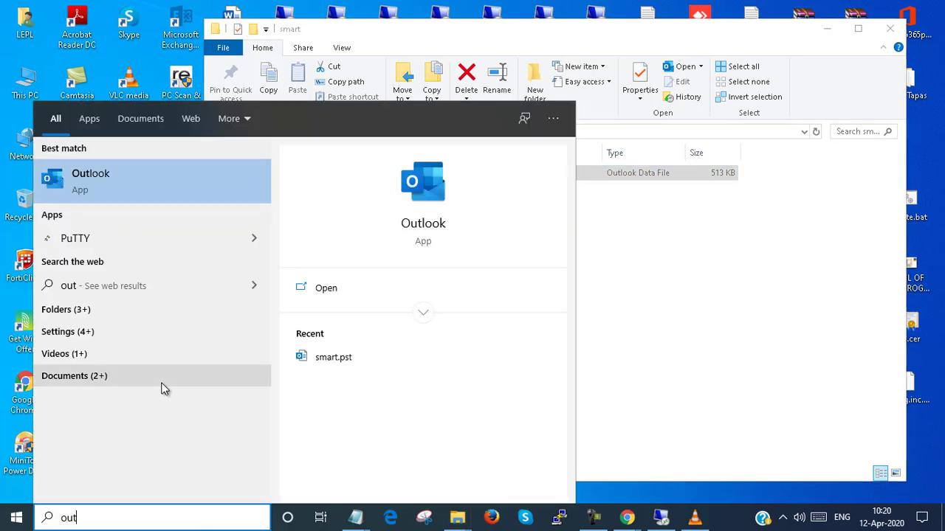
click(169, 202)
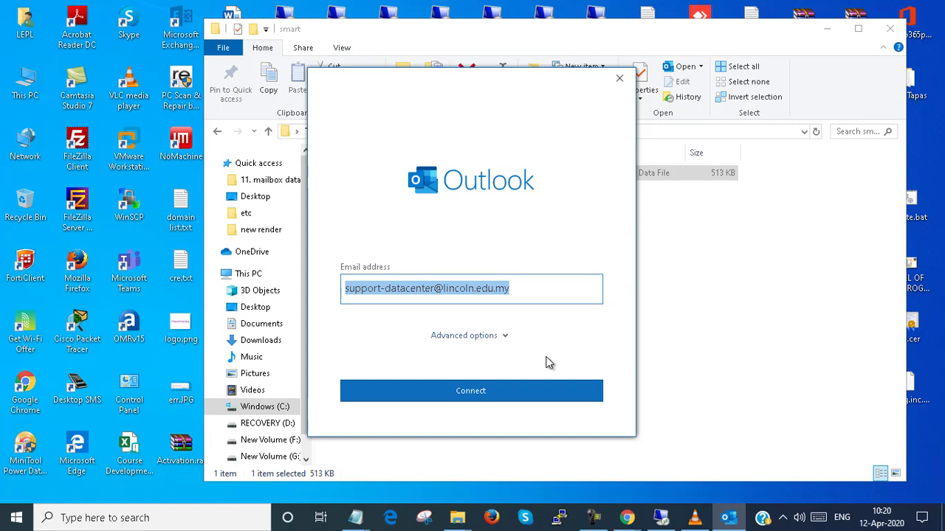
key(BackSpace)
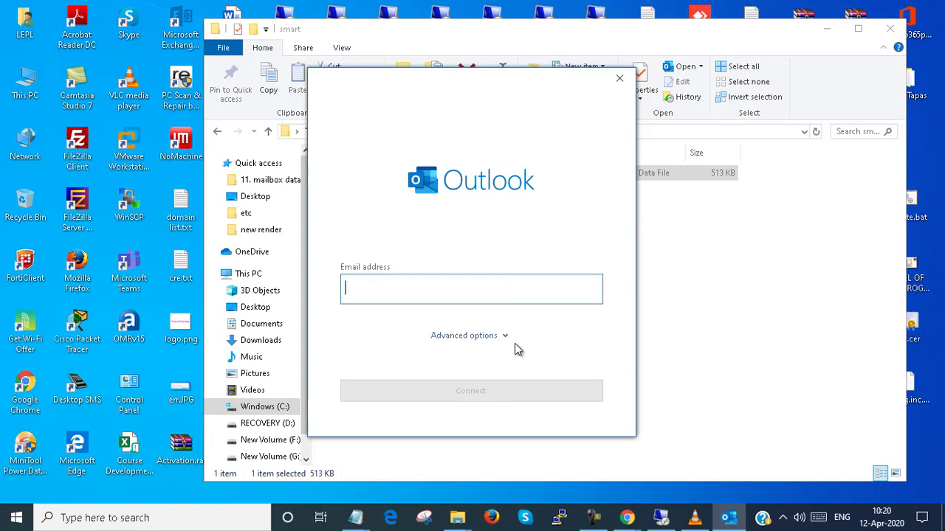
click(491, 341)
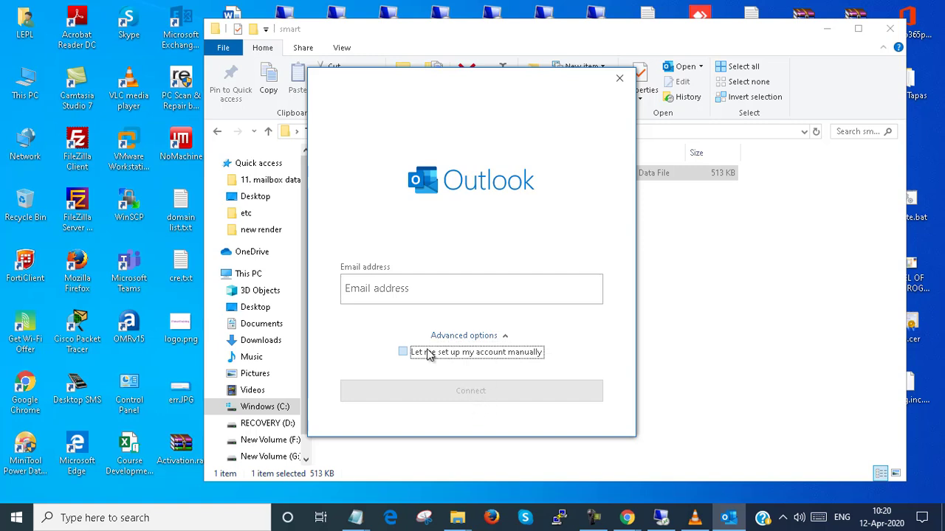
click(402, 352)
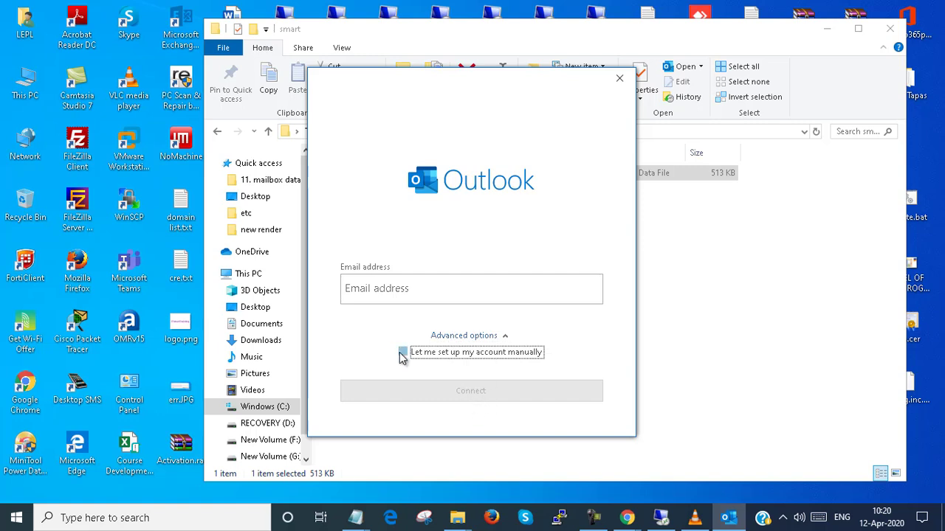
click(487, 339)
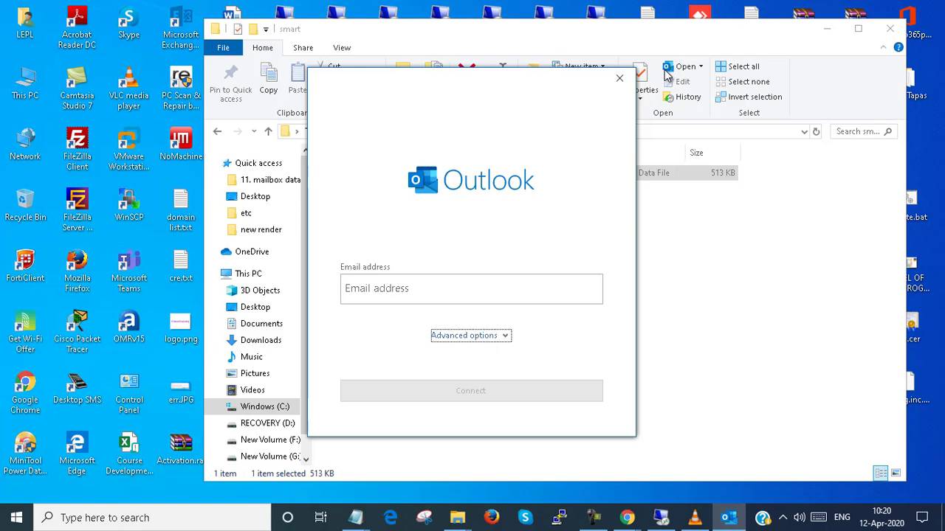
click(619, 78)
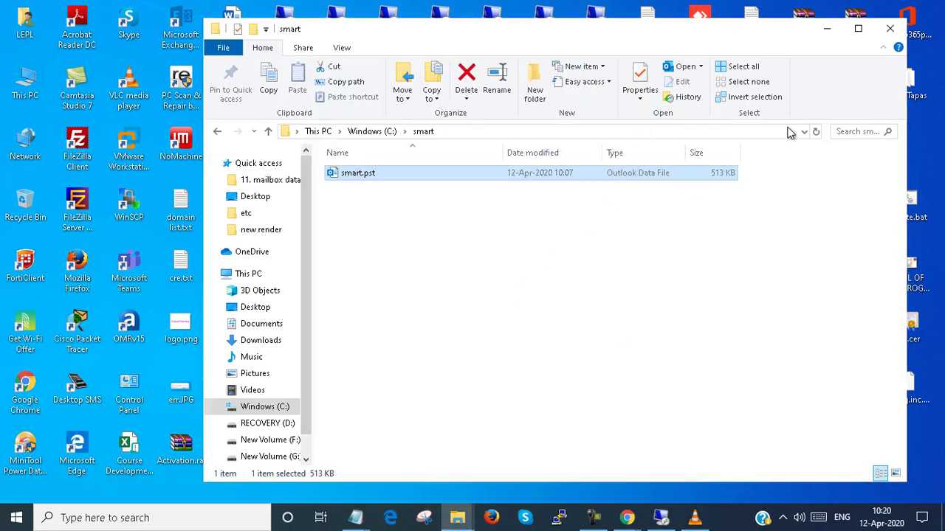
- Launch Outlook via a Windows search for 'outlook' and replace the prefilled address with the smart mailbox's e-mail
click(890, 29)
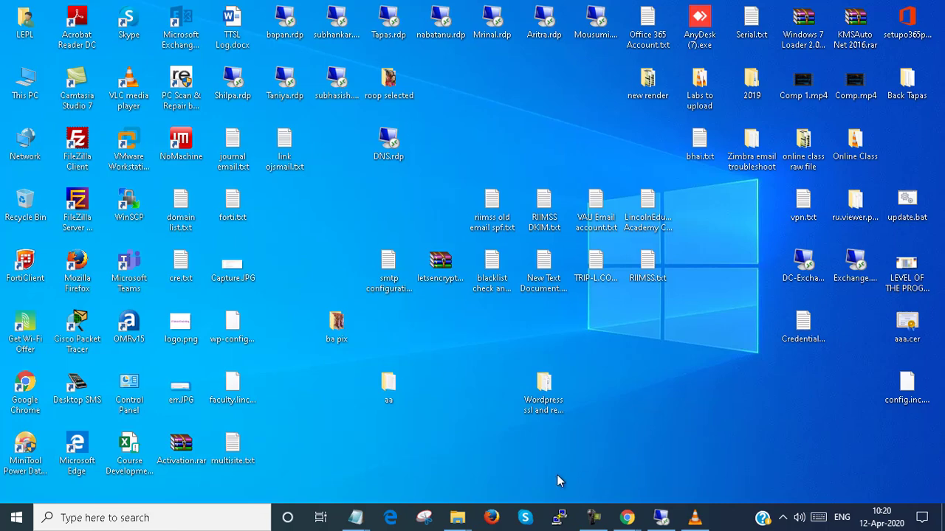
click(151, 518)
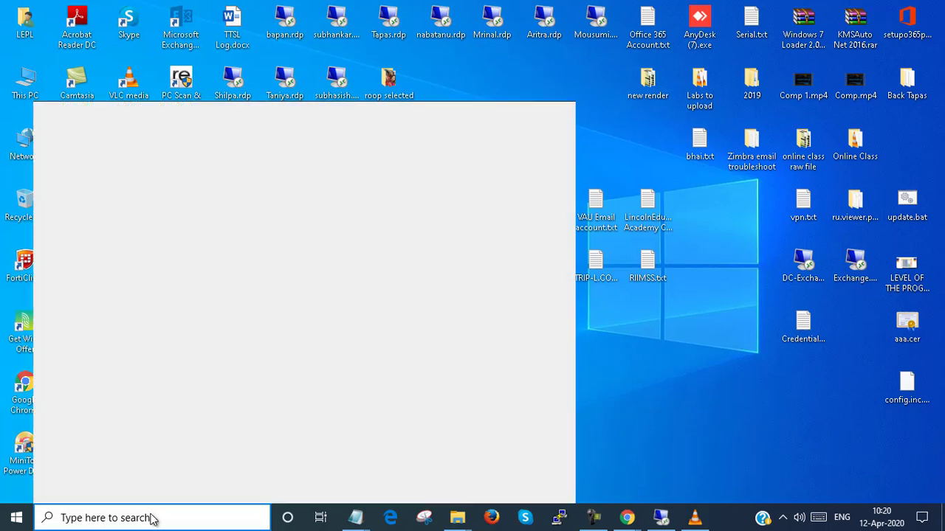
text(out)
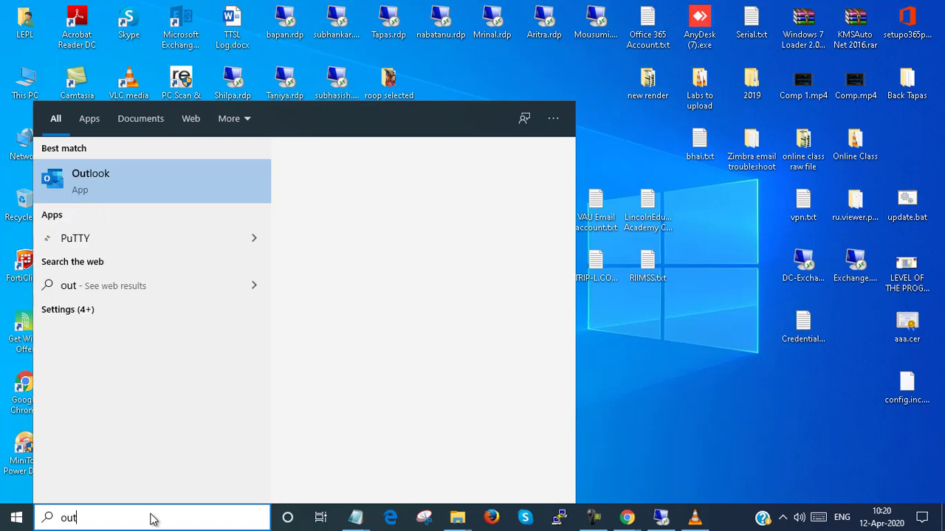
text(look)
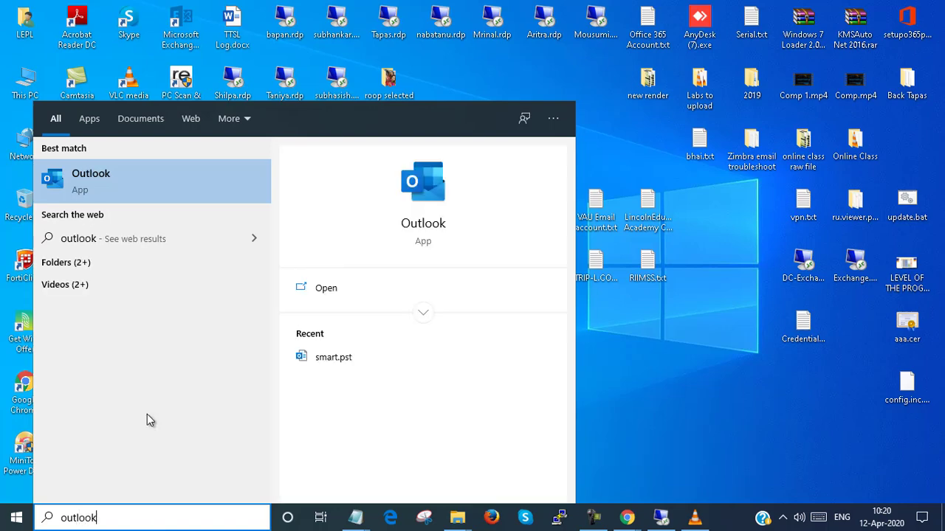
click(175, 196)
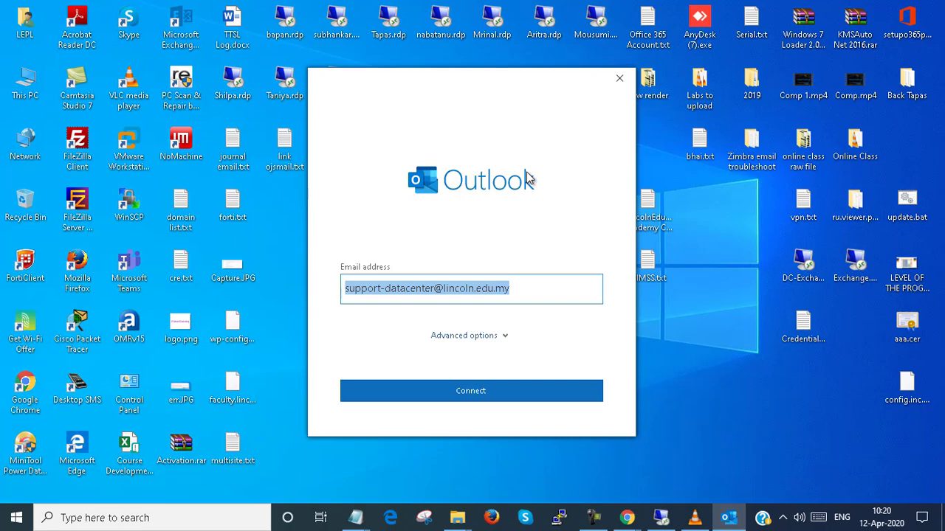
key(BackSpace)
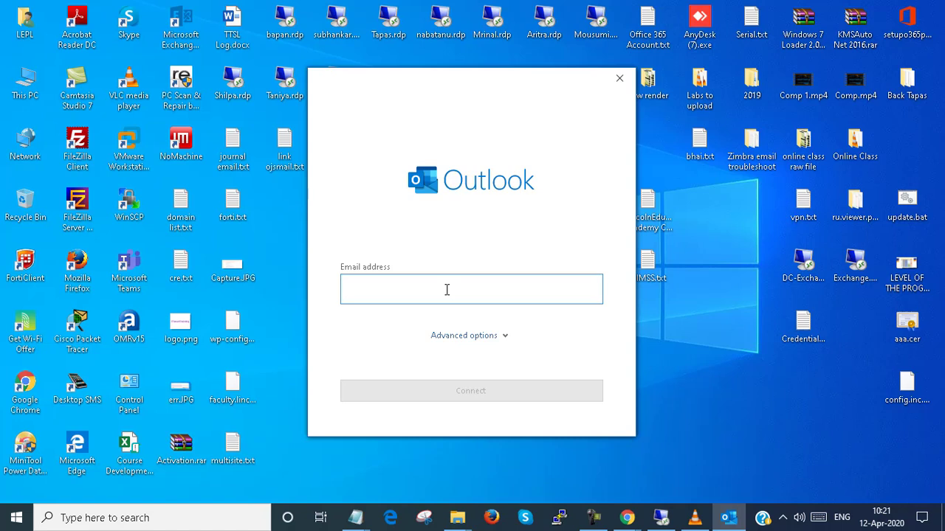
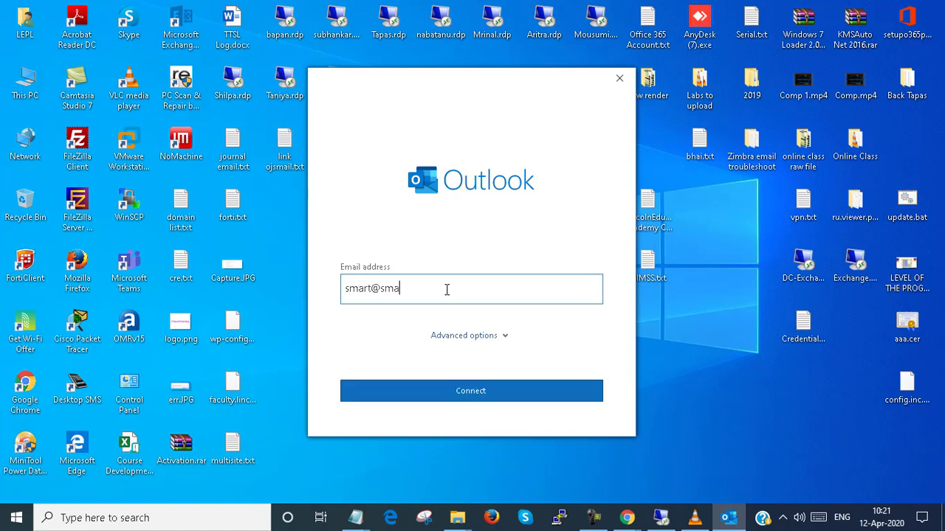
- Choose manual account setup and pick Exchange as the account type
click(486, 335)
click(403, 352)
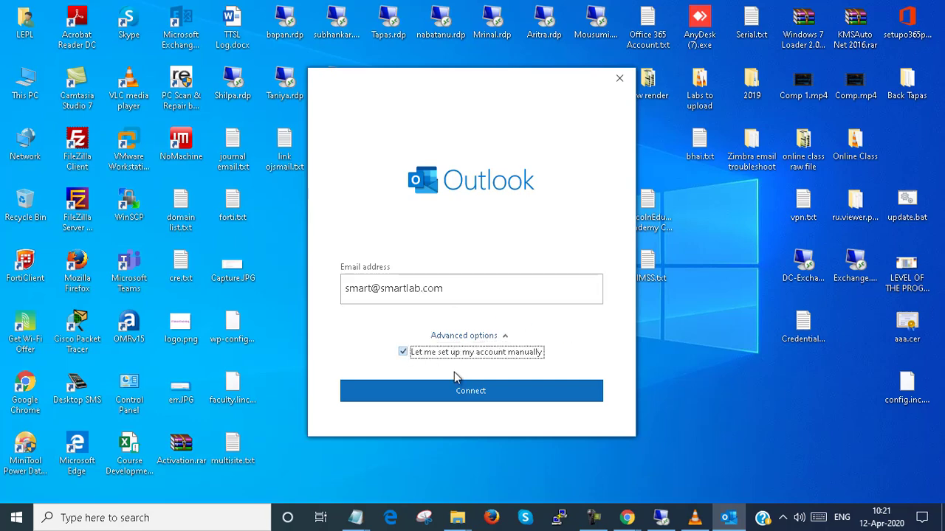
click(473, 393)
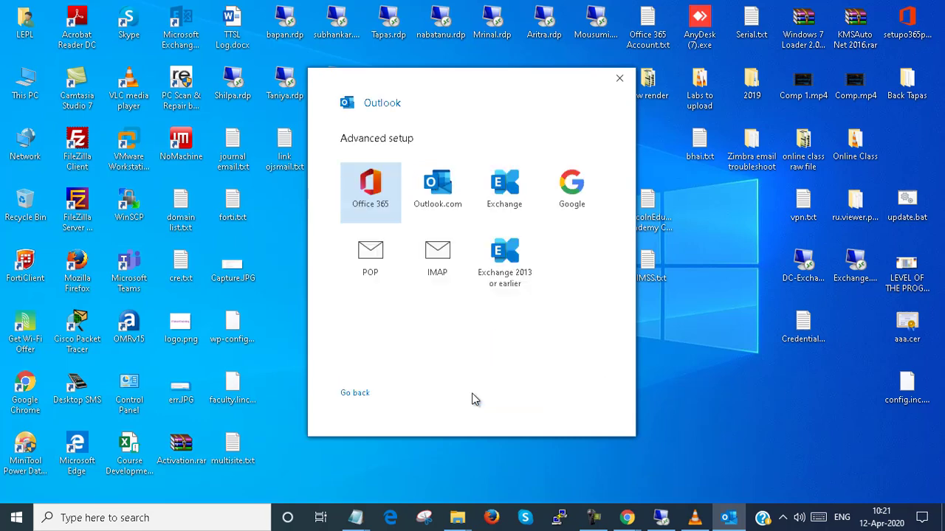
click(507, 191)
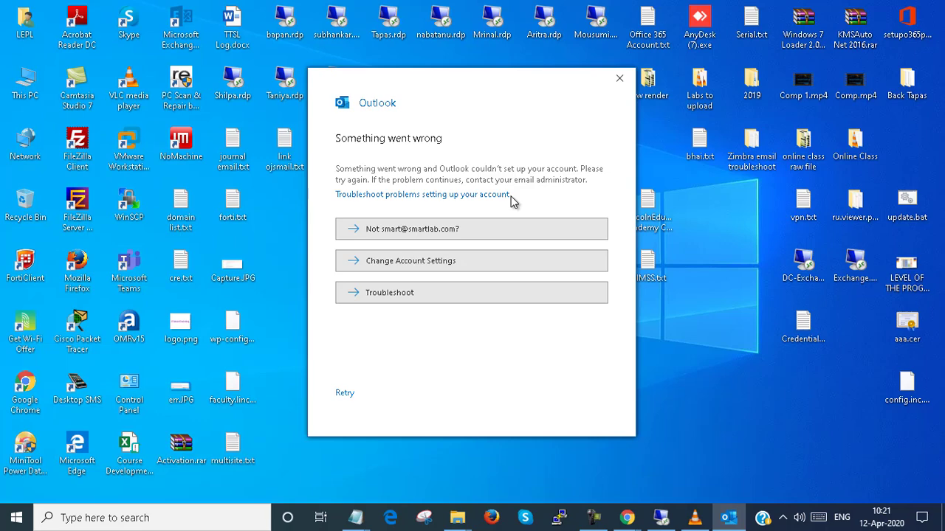
- Retry with Exchange via Change Account Settings, then close the failed setup
click(407, 264)
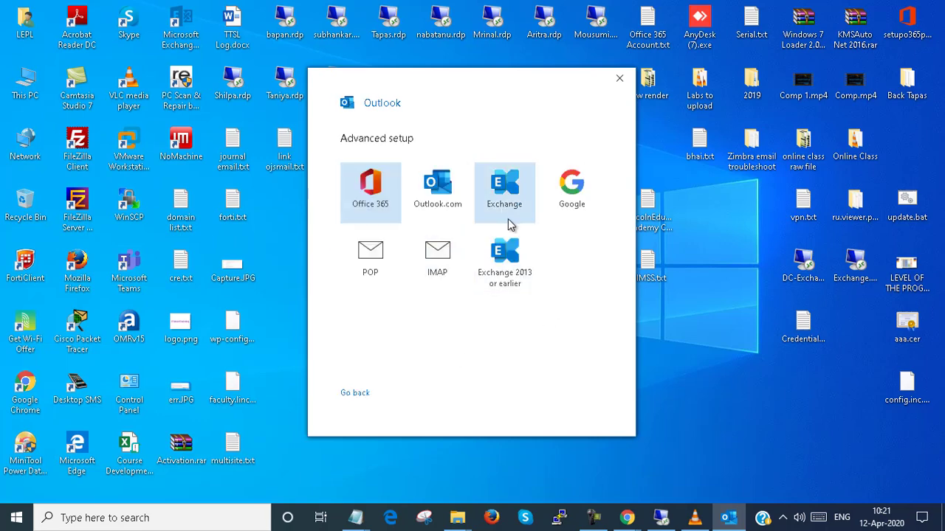
click(511, 220)
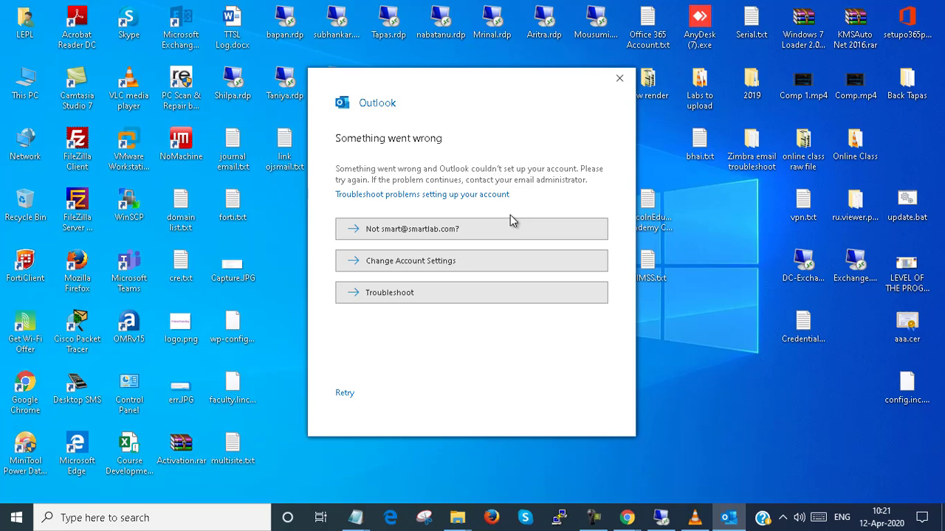
click(619, 79)
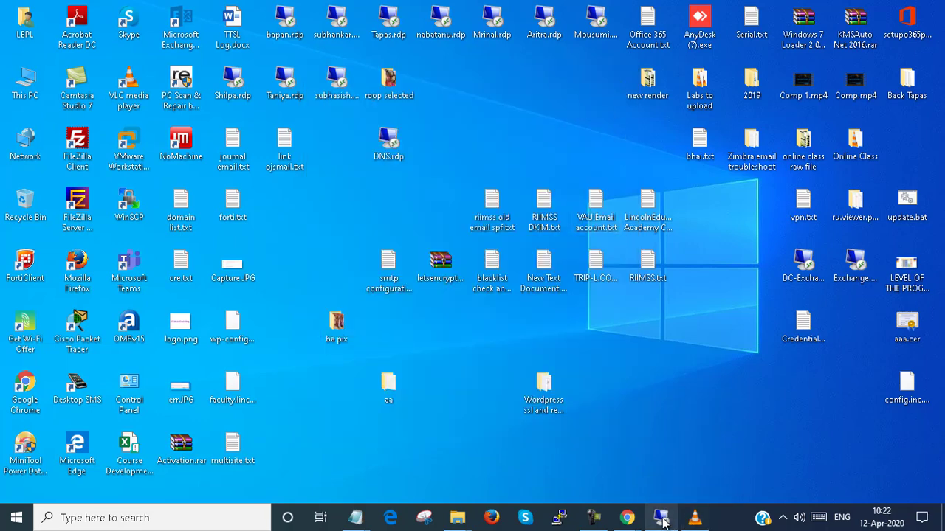
mouse_move(662, 521)
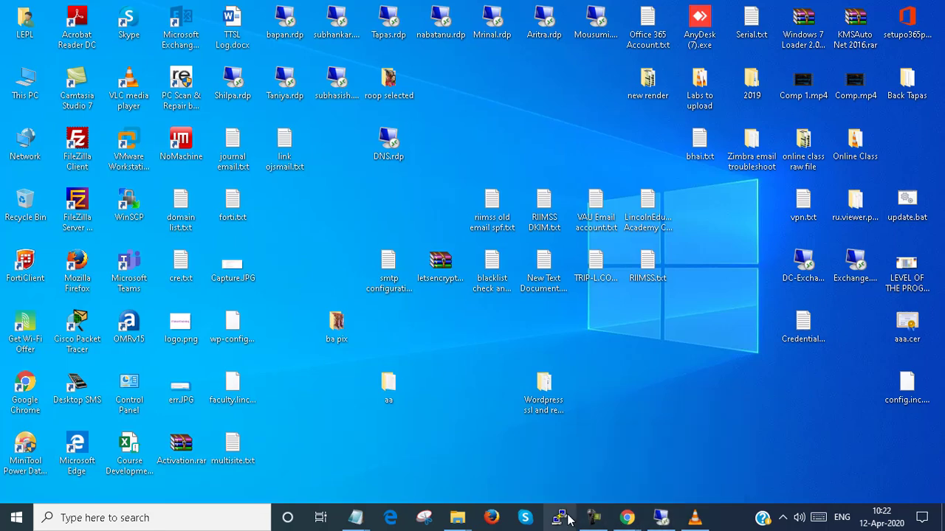
click(592, 519)
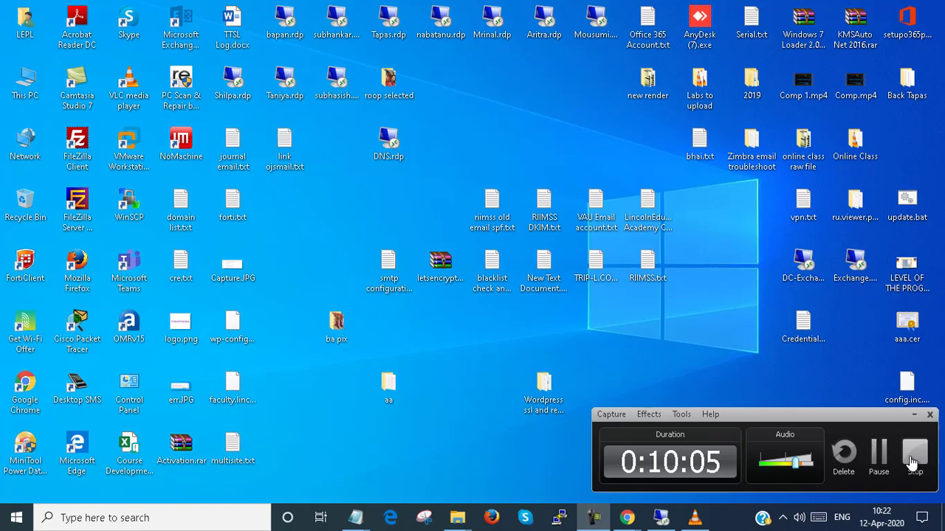
click(913, 415)
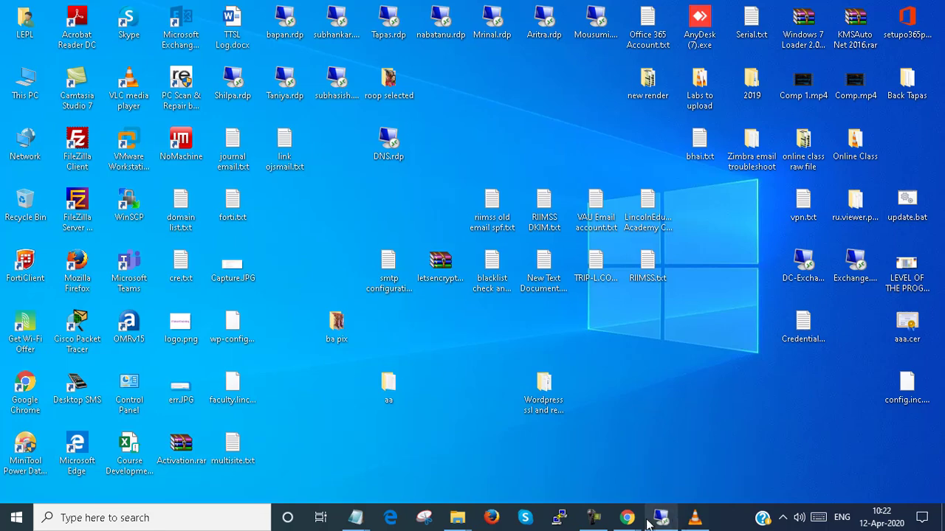
mouse_move(655, 515)
mouse_move(627, 517)
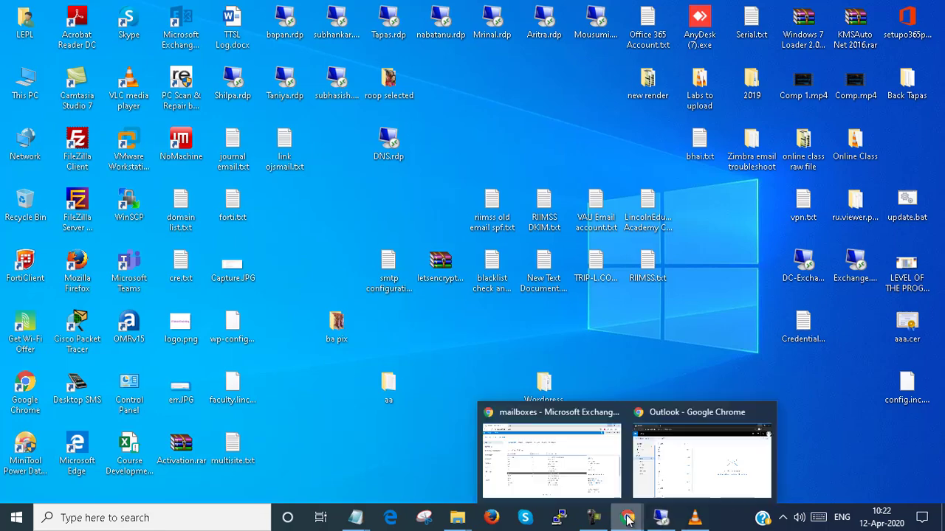
click(572, 477)
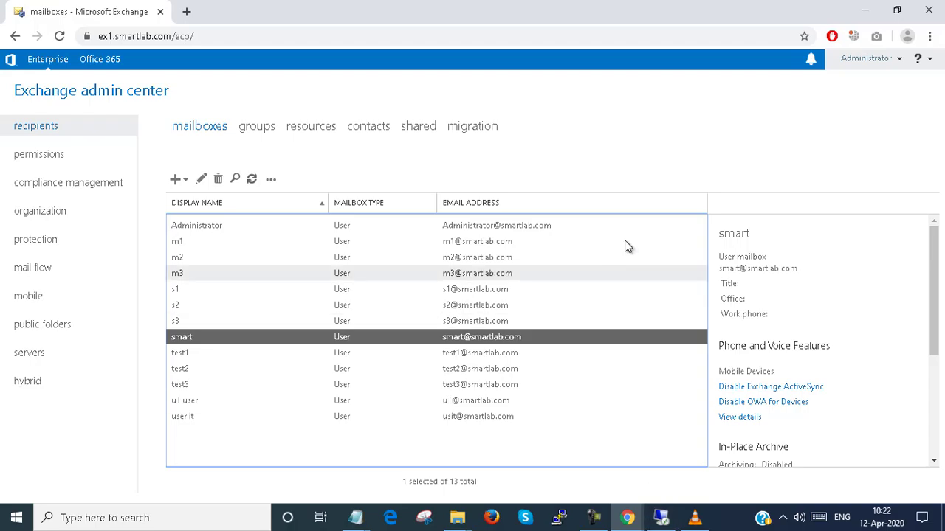
click(865, 13)
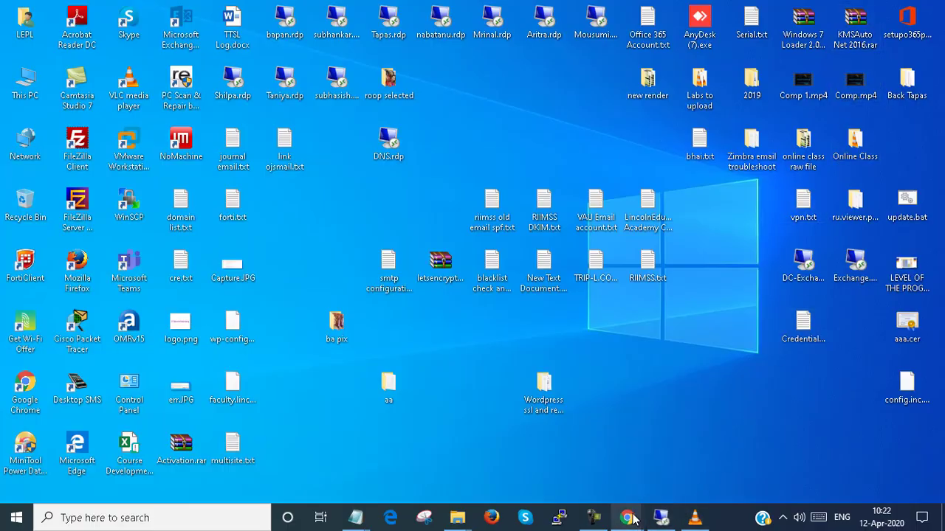
mouse_move(626, 517)
click(727, 476)
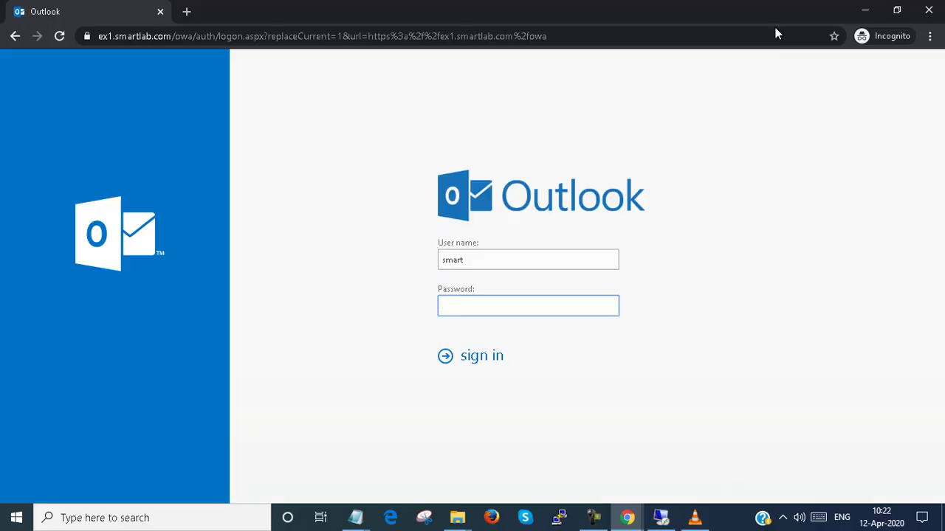
click(865, 11)
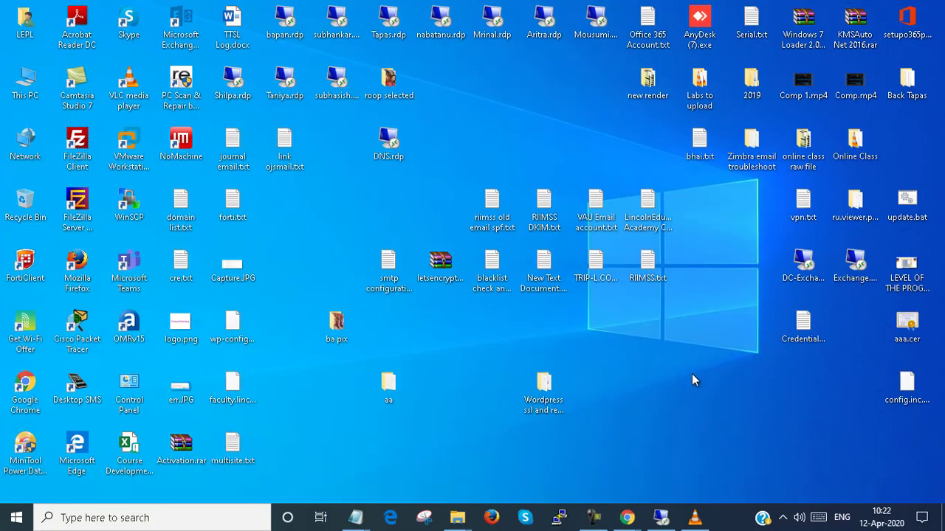